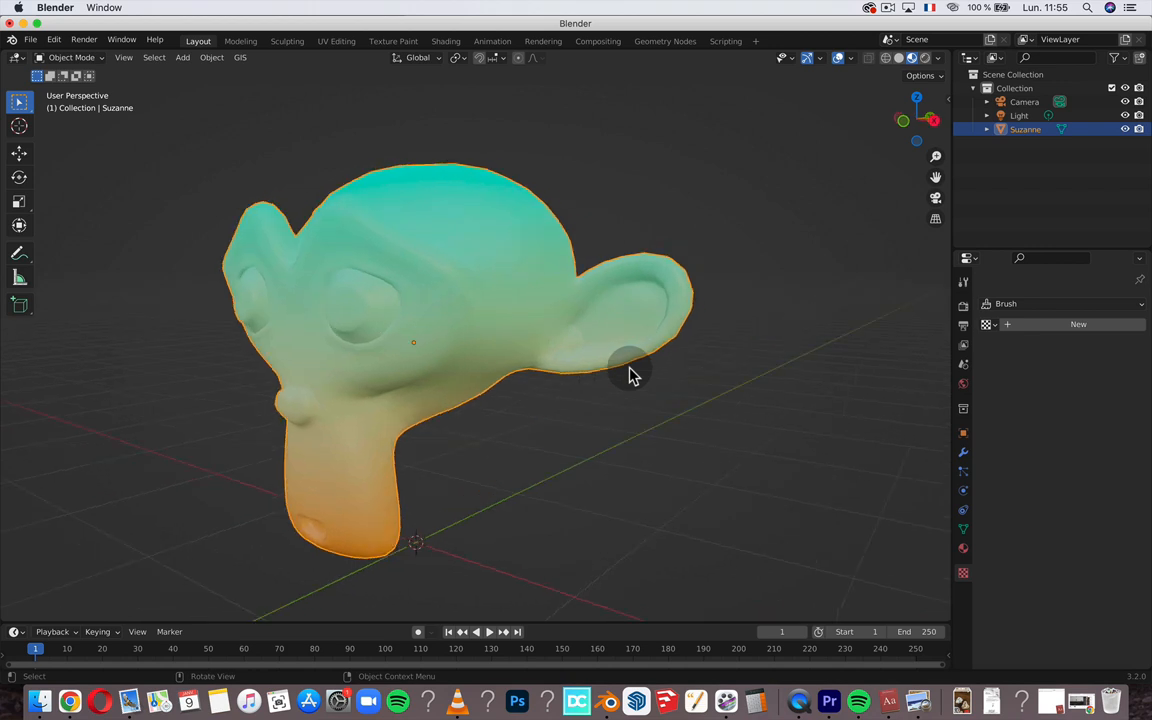
scroll(473, 357, left, 5)
scroll(474, 350, left, 5)
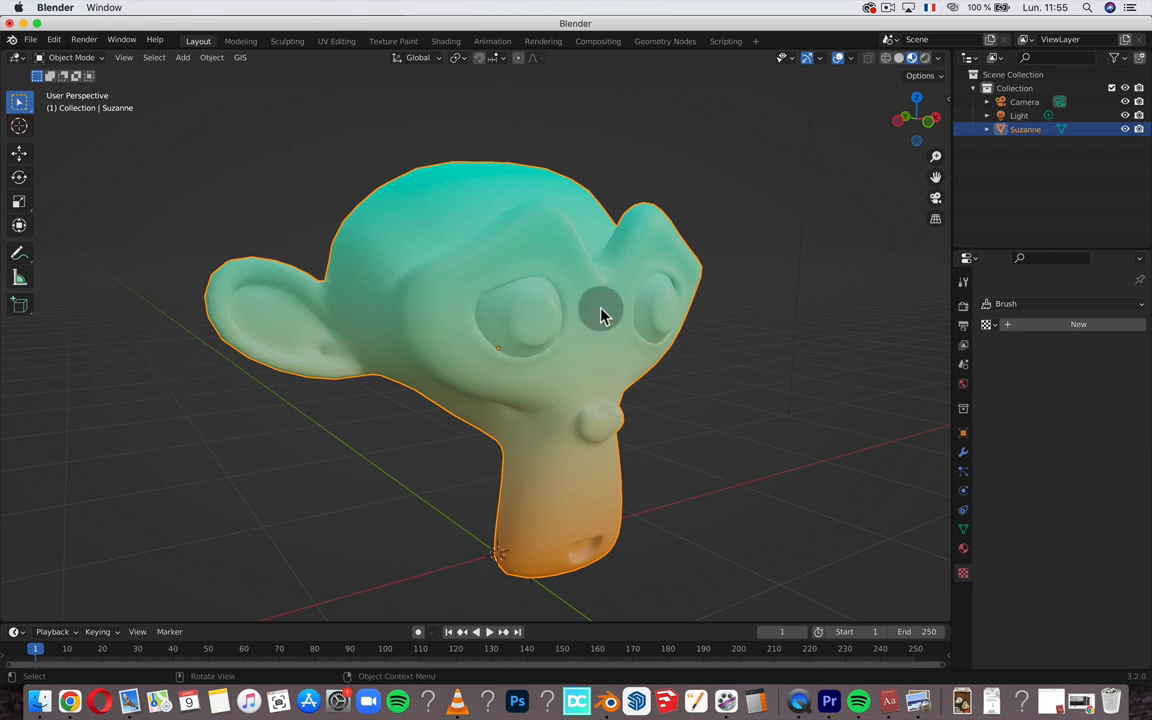
click(515, 185)
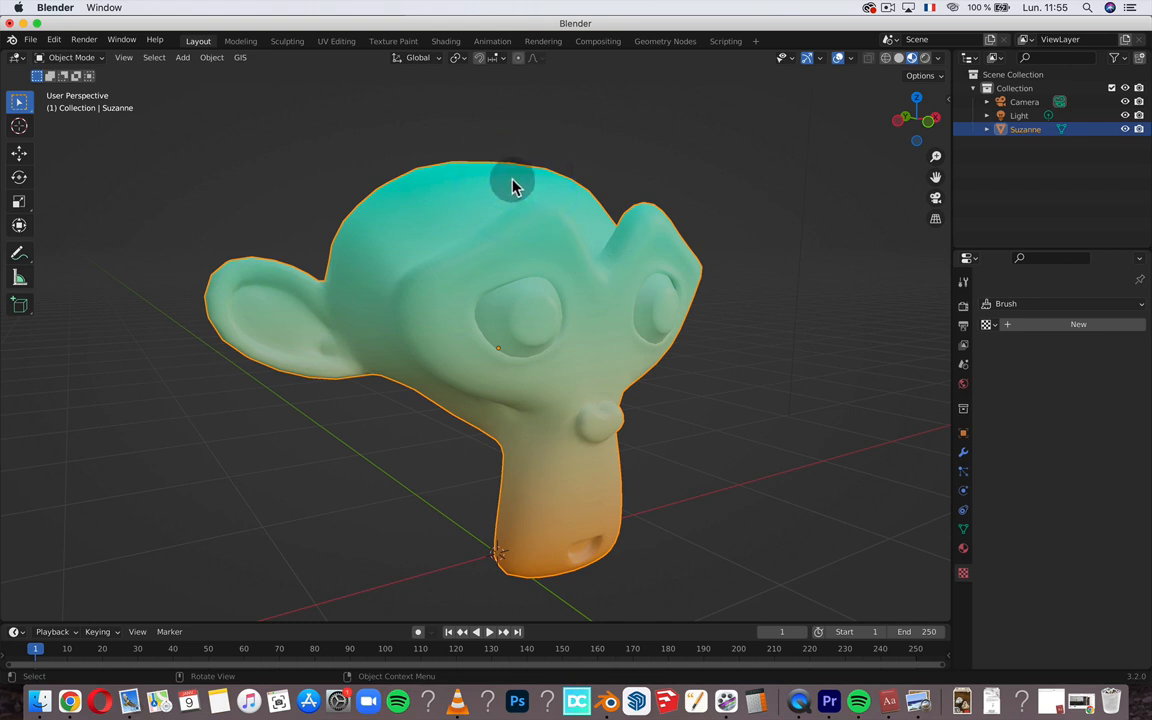
- Switch to the Shading workspace and move the Material Output node closer to the Principled BSDF node
click(445, 41)
scroll(515, 390, down, 3)
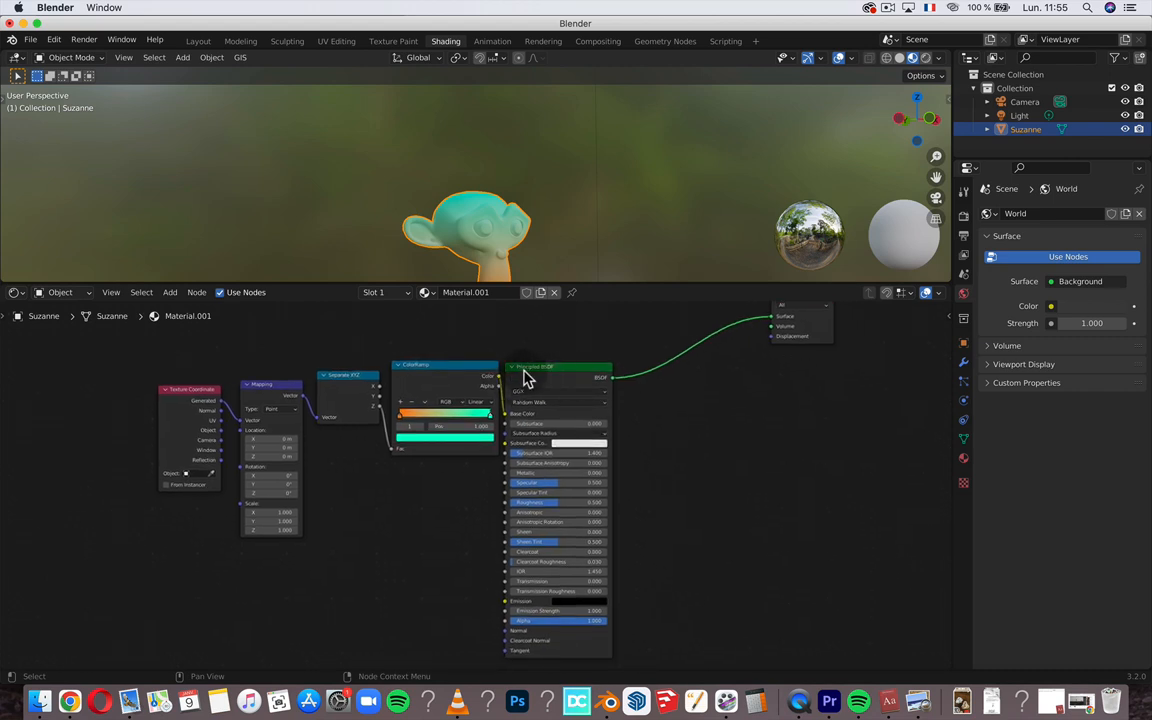
scroll(524, 404, down, 2)
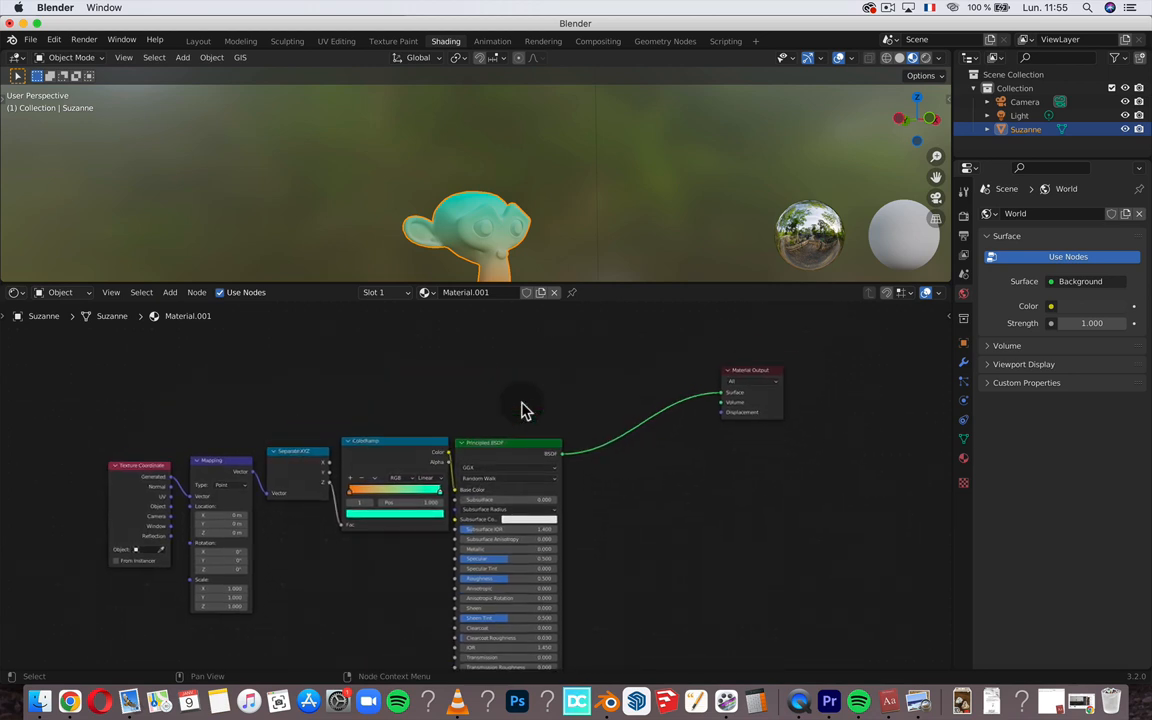
scroll(524, 410, down, 3)
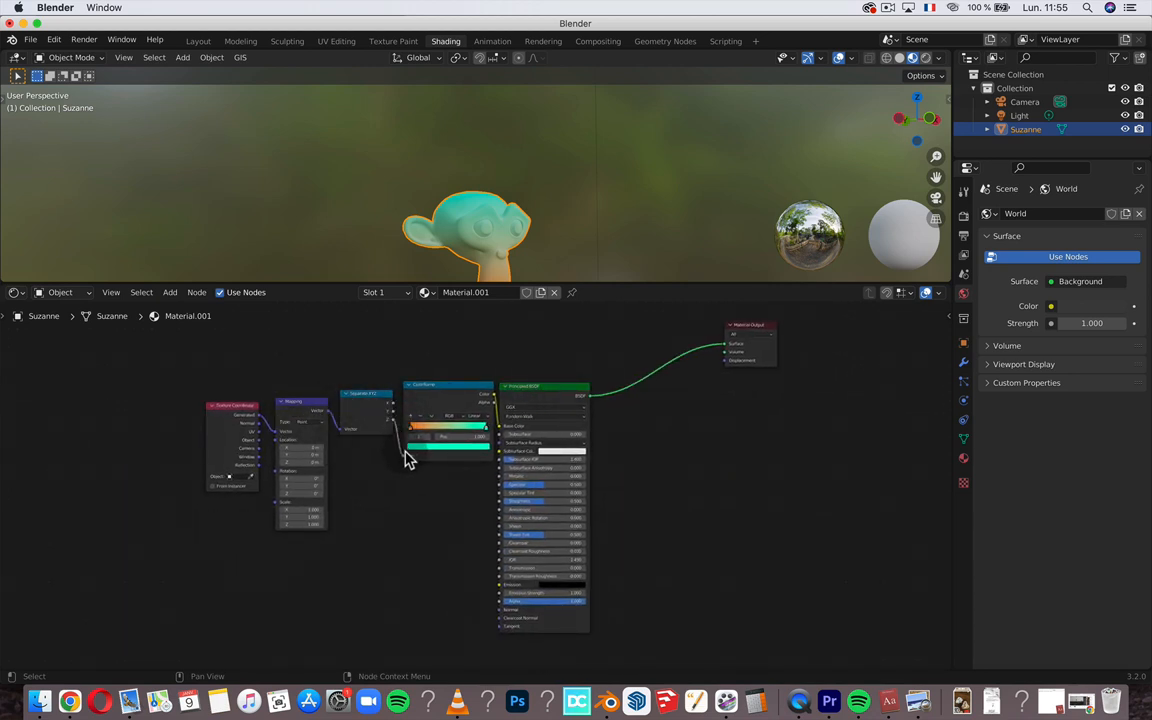
drag(407, 458, 404, 456)
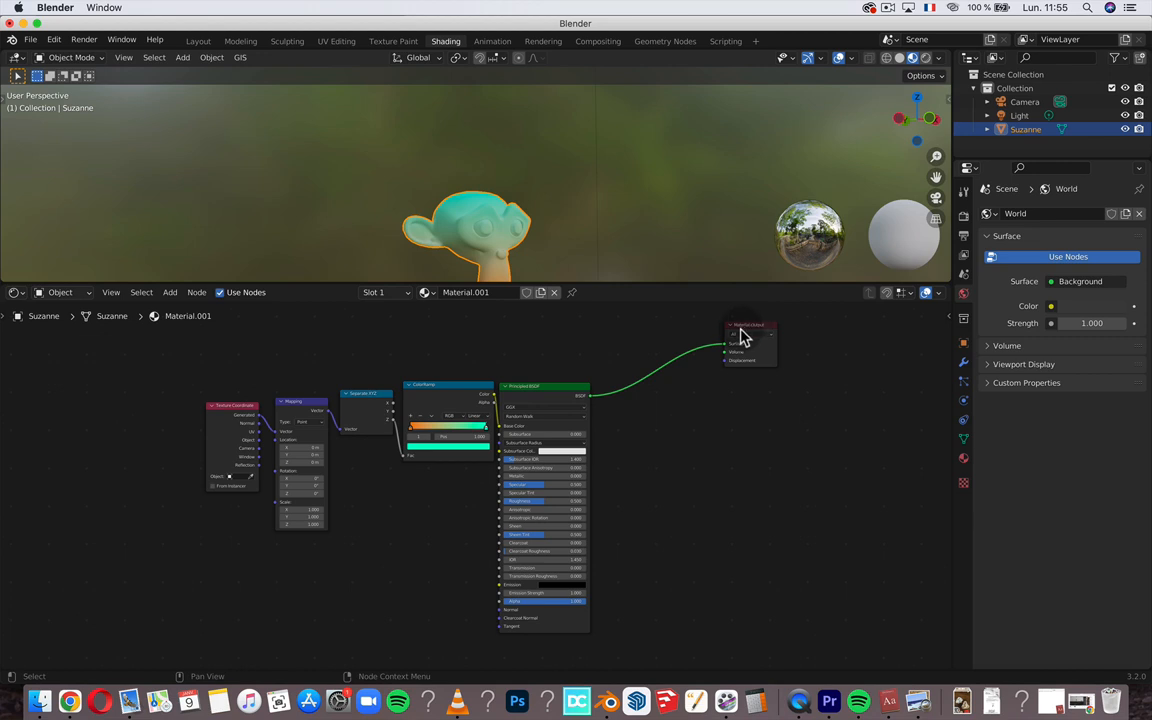
drag(745, 330, 672, 312)
scroll(654, 386, up, 4)
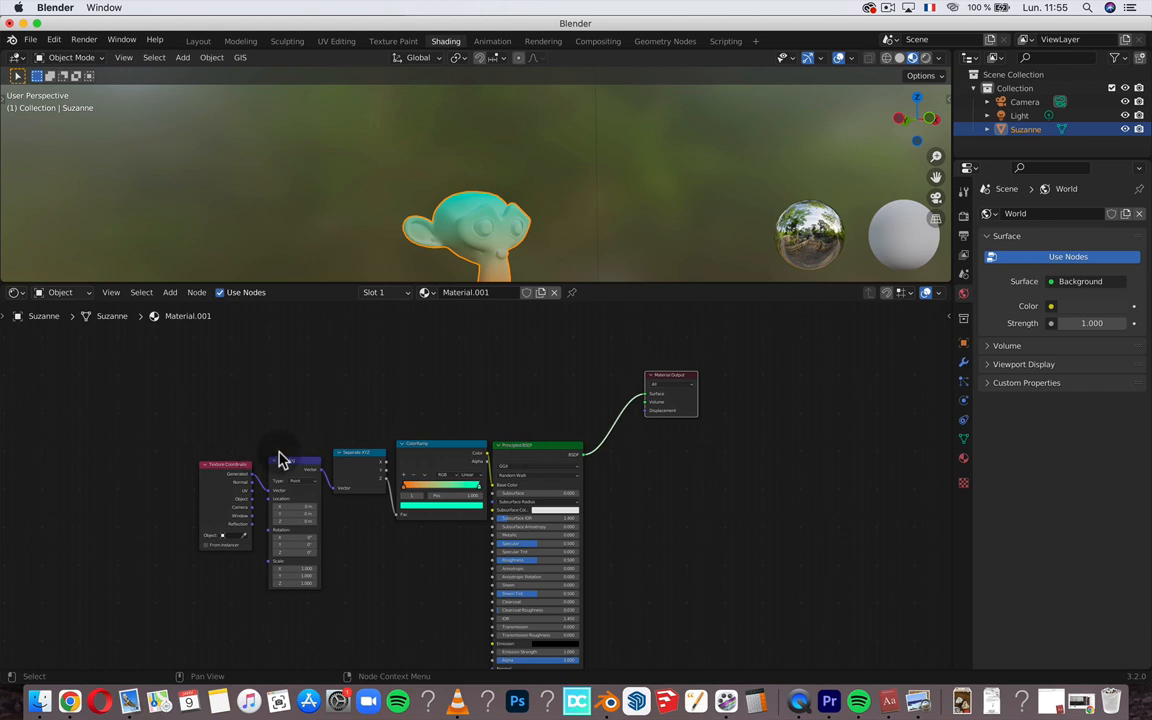
- Add a Mix Shader node in the empty area above the Principled BSDF, beside the Material Output node
shift+scroll(590, 372, up, 4)
scroll(640, 469, up, 2)
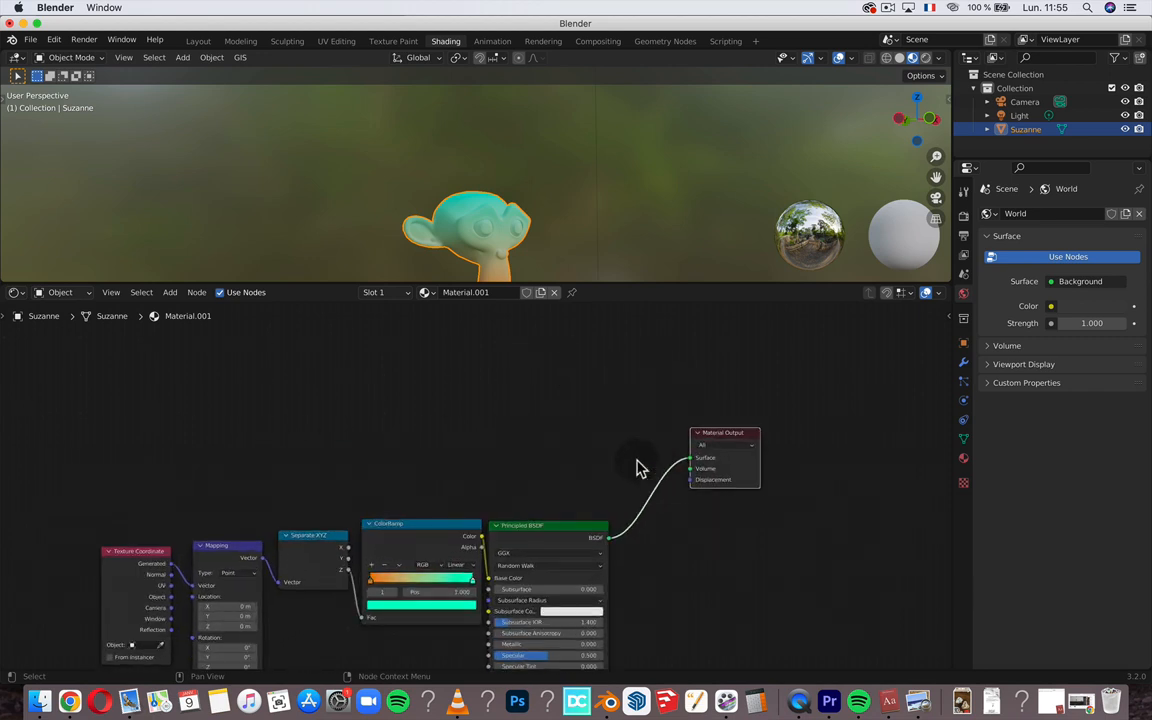
scroll(594, 432, up, 1)
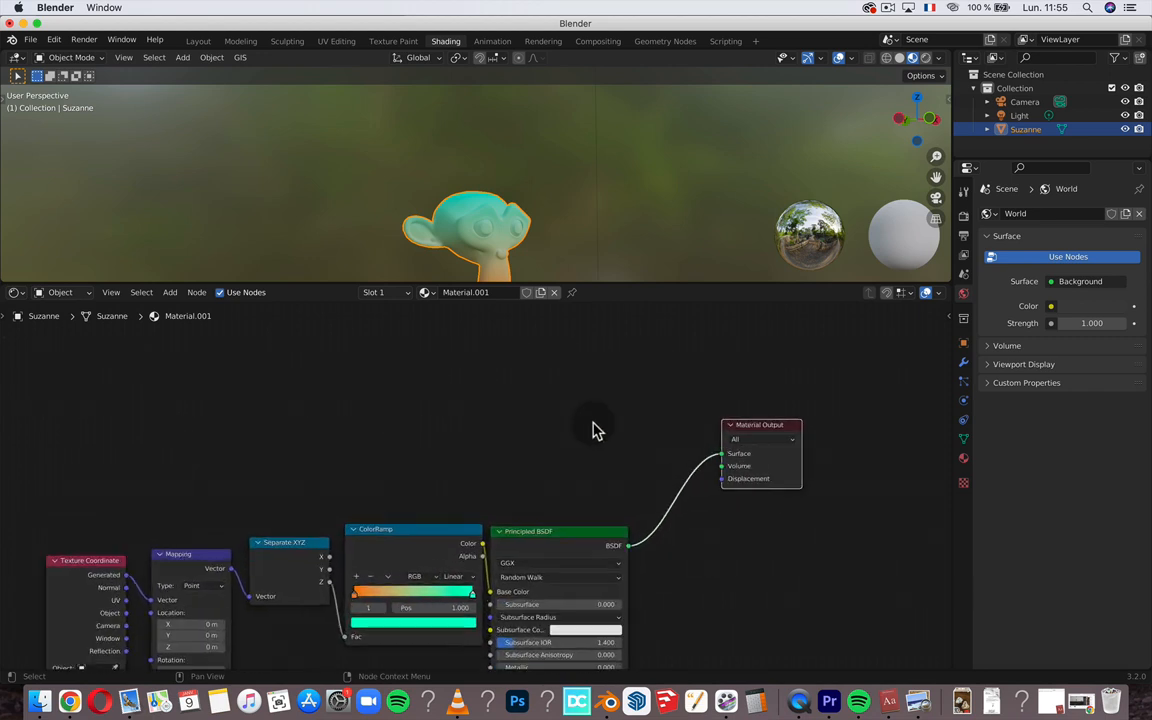
click(172, 294)
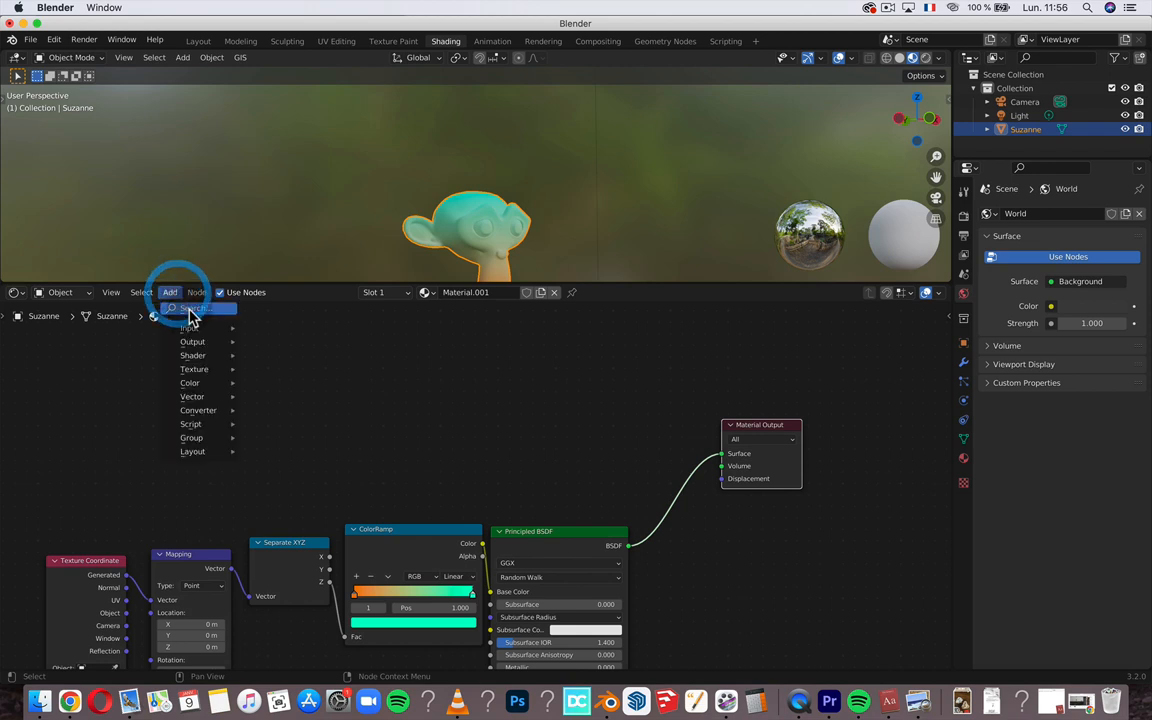
click(189, 307)
text(mix sh)
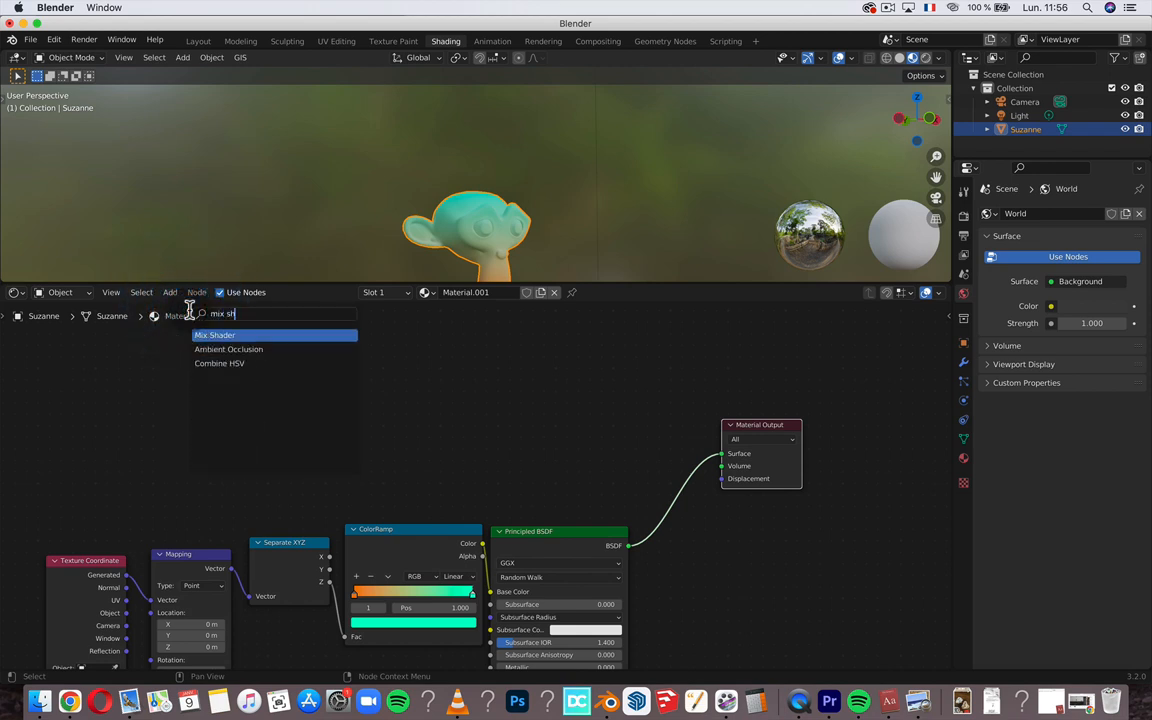
click(215, 335)
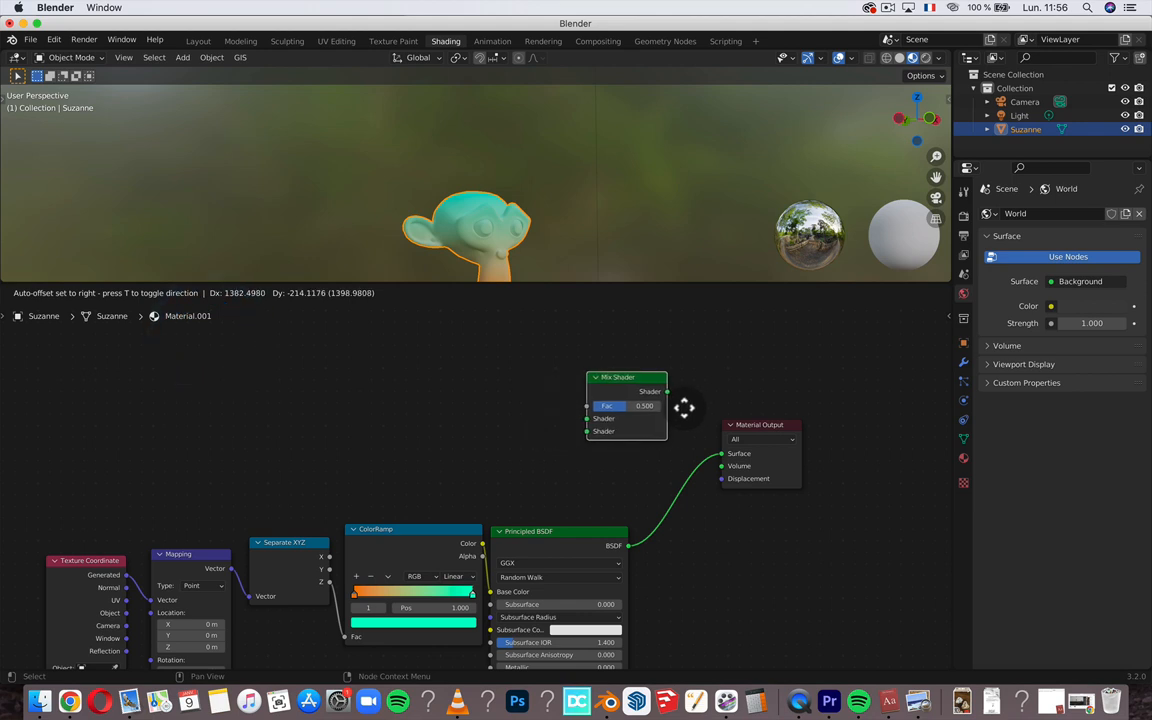
click(684, 405)
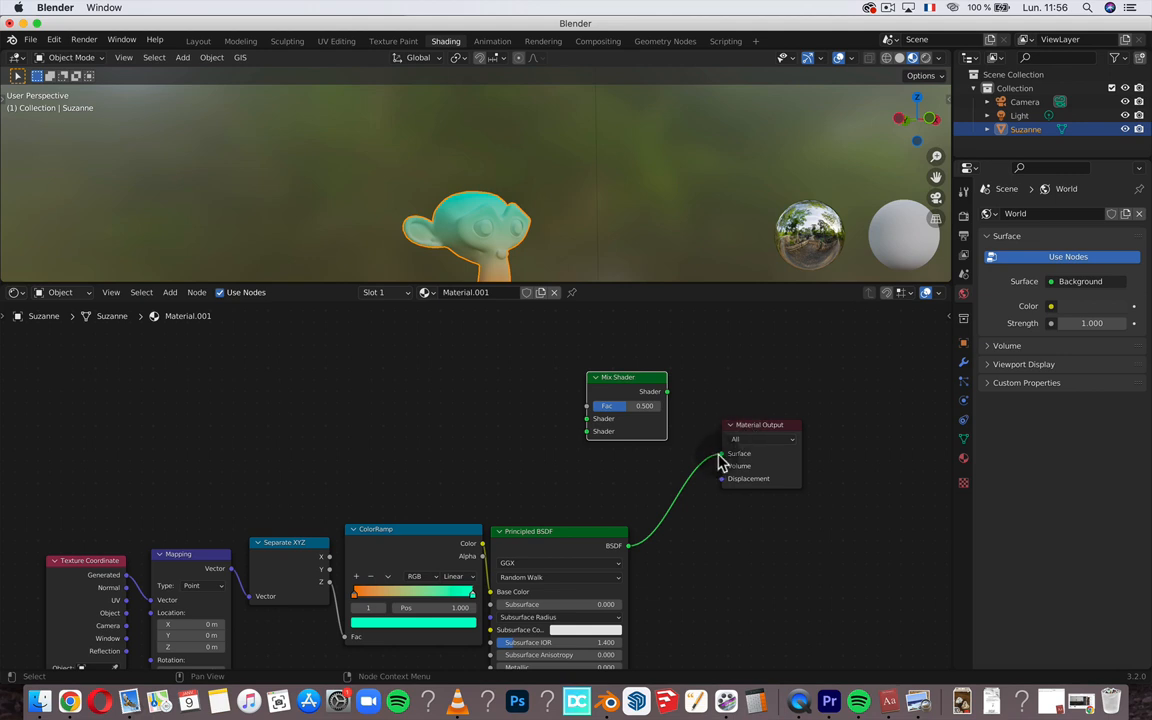
- Route the Principled BSDF through the Mix Shader's first shader input into the Material Output's Surface, spacing the nodes apart
drag(722, 457, 650, 388)
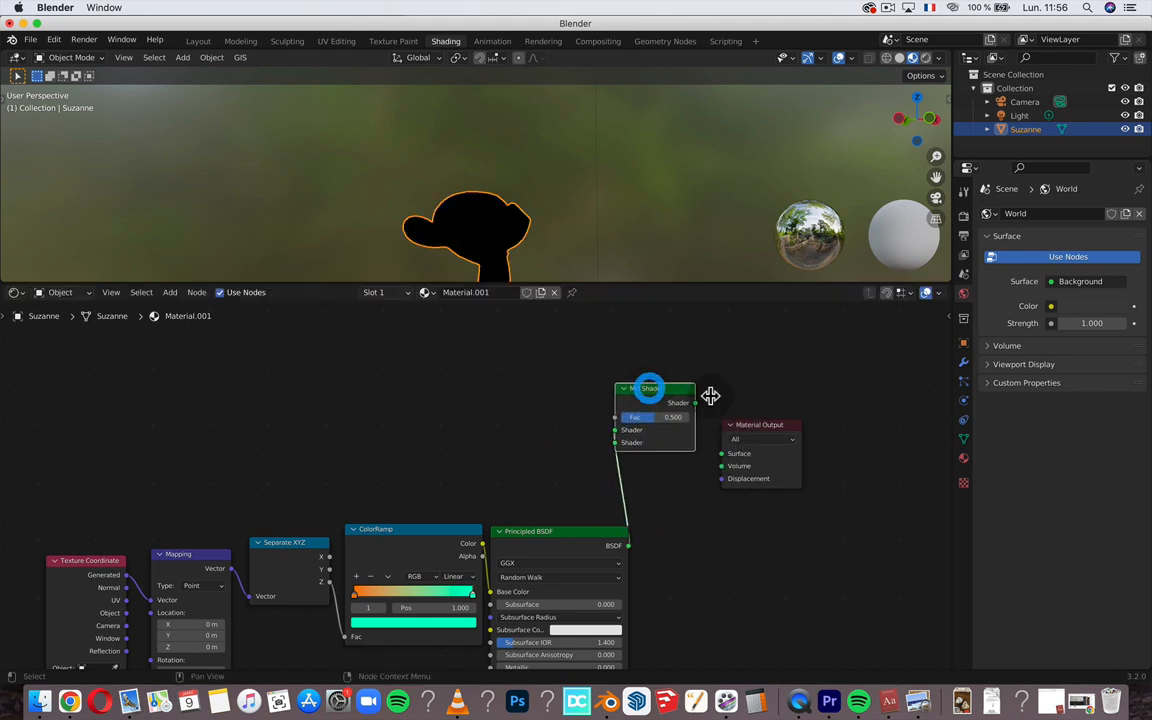
drag(776, 427, 924, 438)
drag(658, 391, 752, 443)
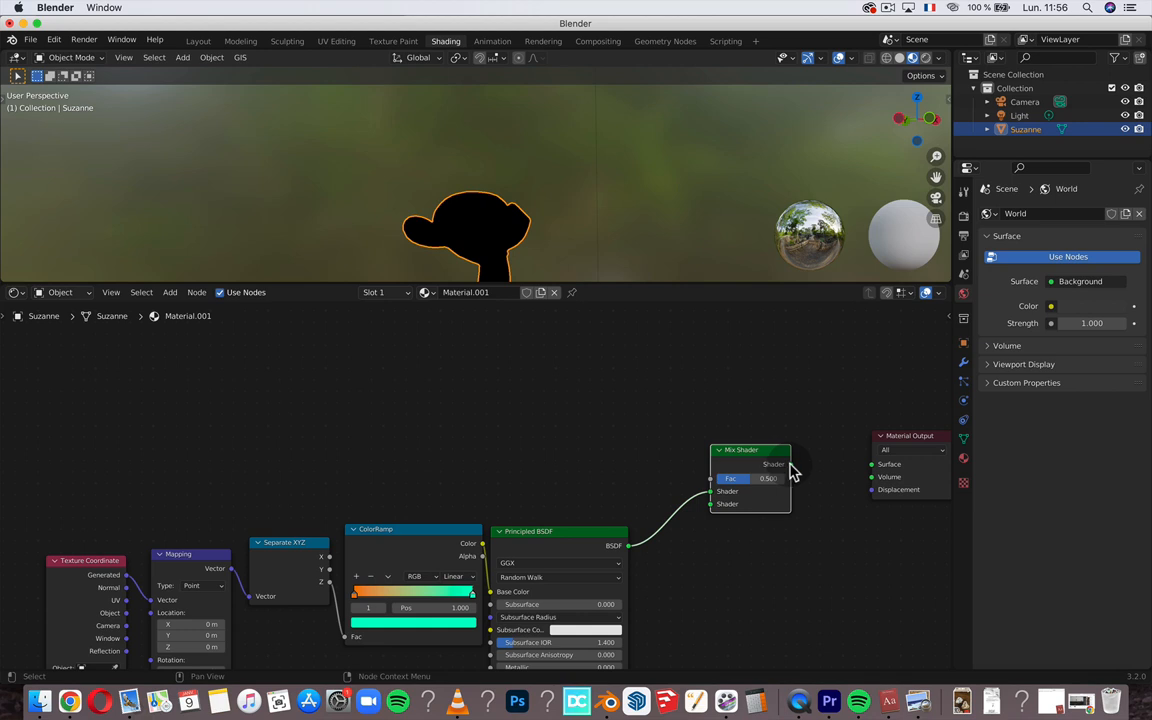
drag(790, 464, 870, 467)
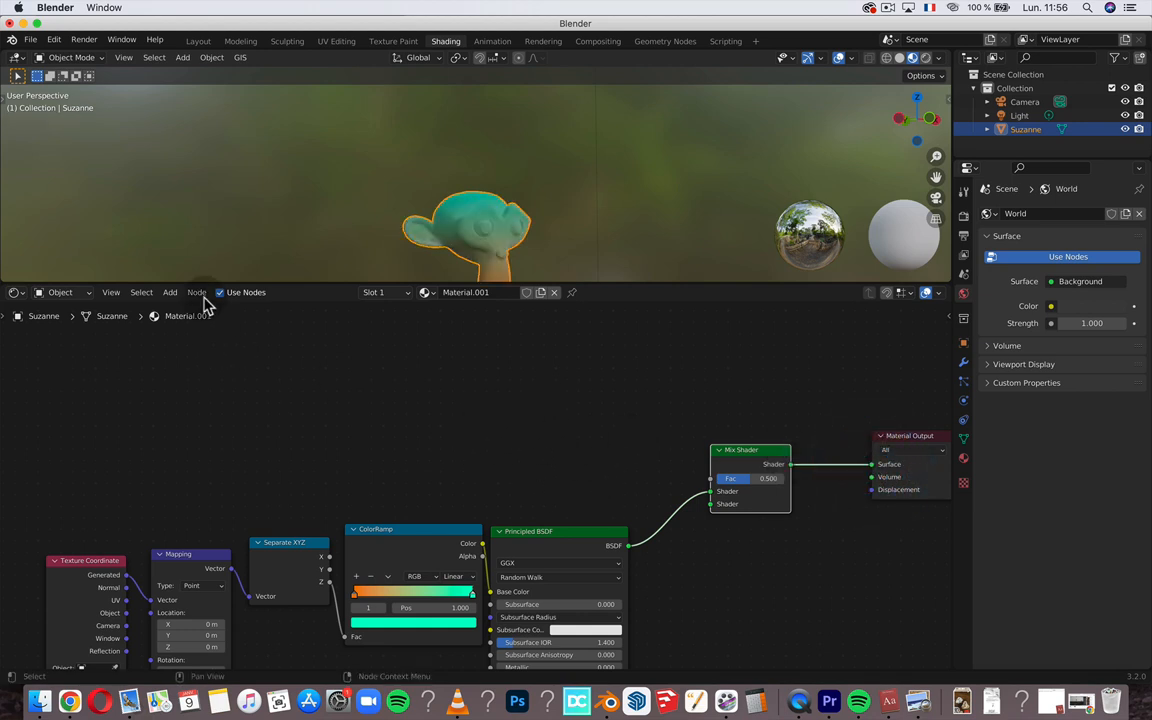
- Add a second Texture Coordinate node above the existing one
click(170, 292)
click(170, 292)
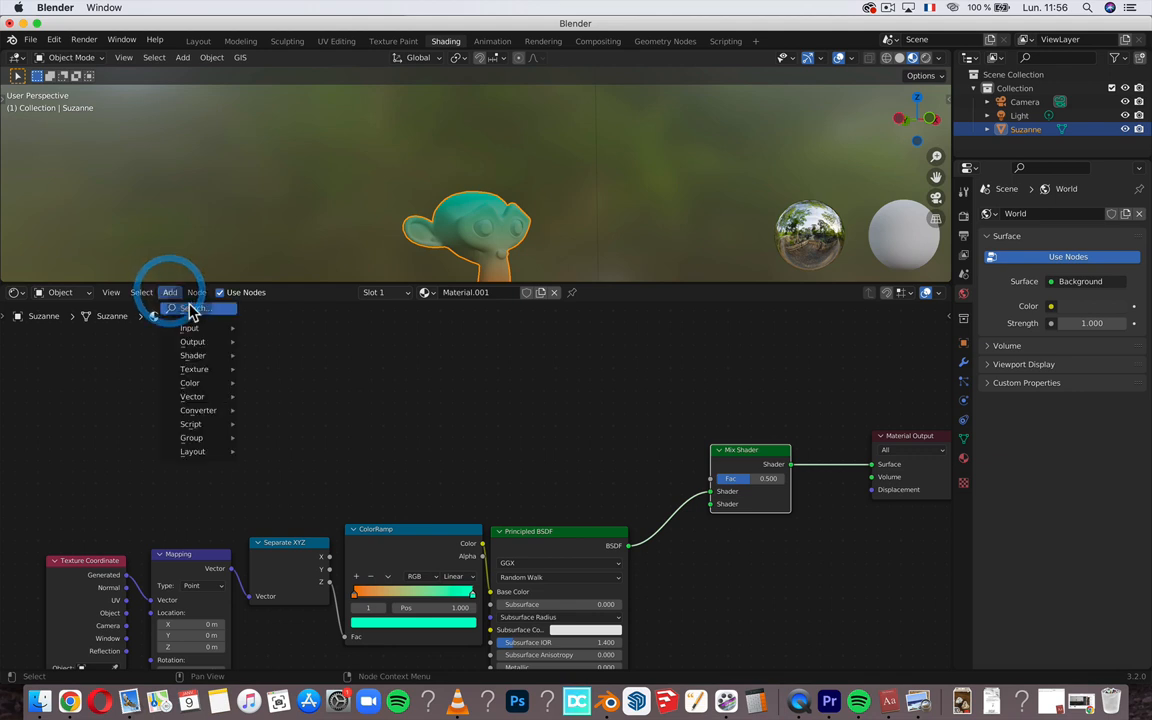
click(188, 302)
text(textu)
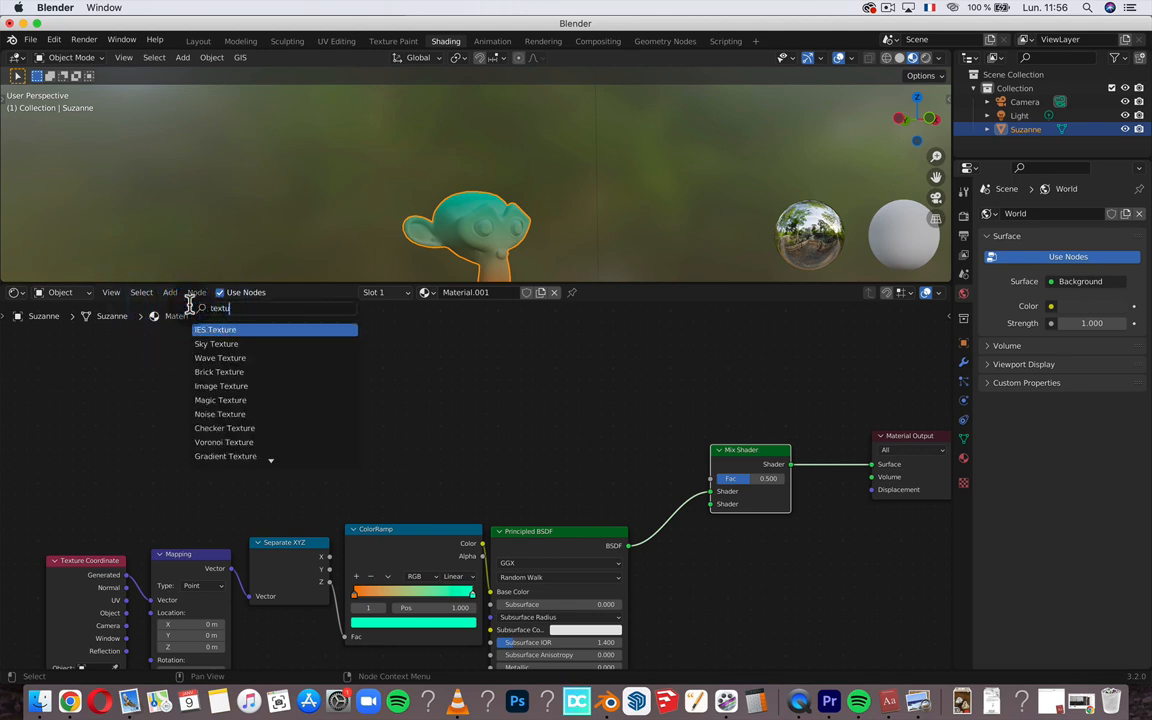
text(re coo)
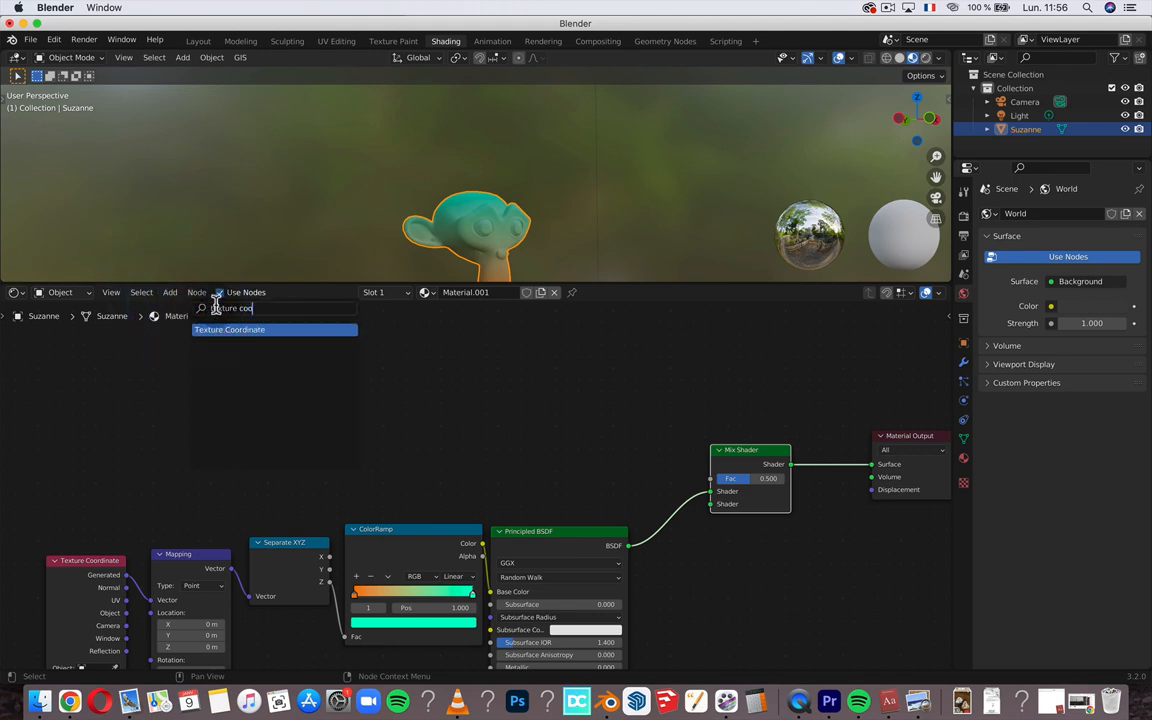
click(210, 329)
click(62, 405)
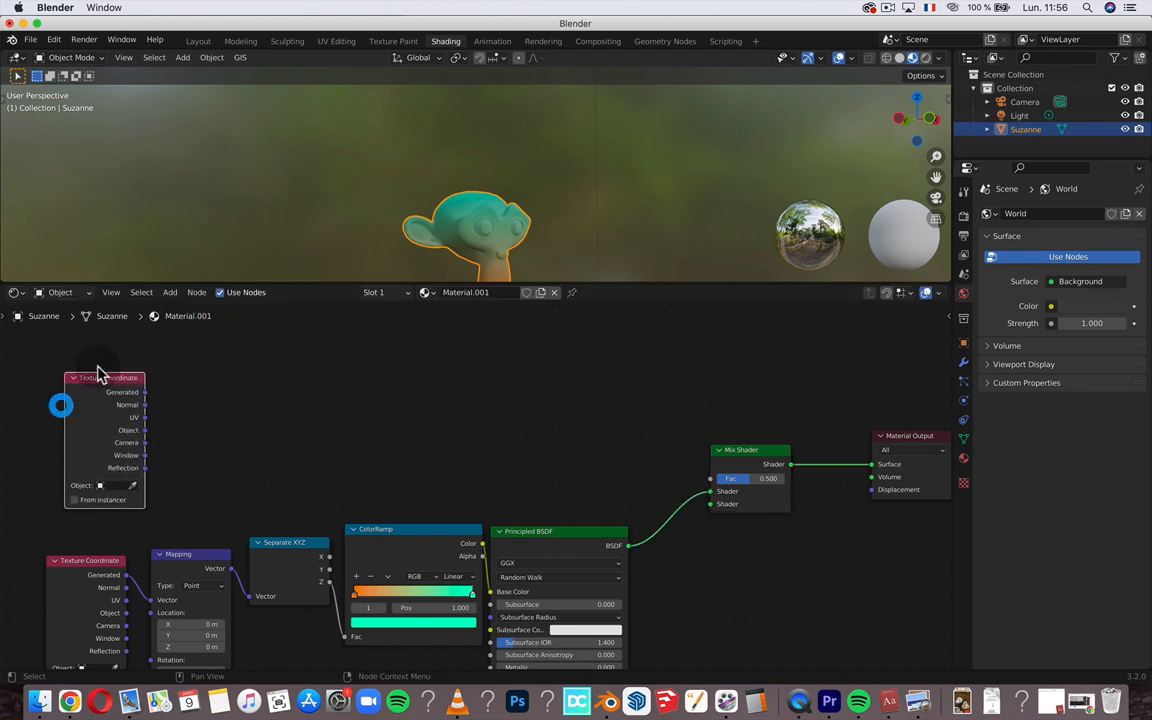
- Add a second Mapping node beside the new Texture Coordinate node
click(172, 294)
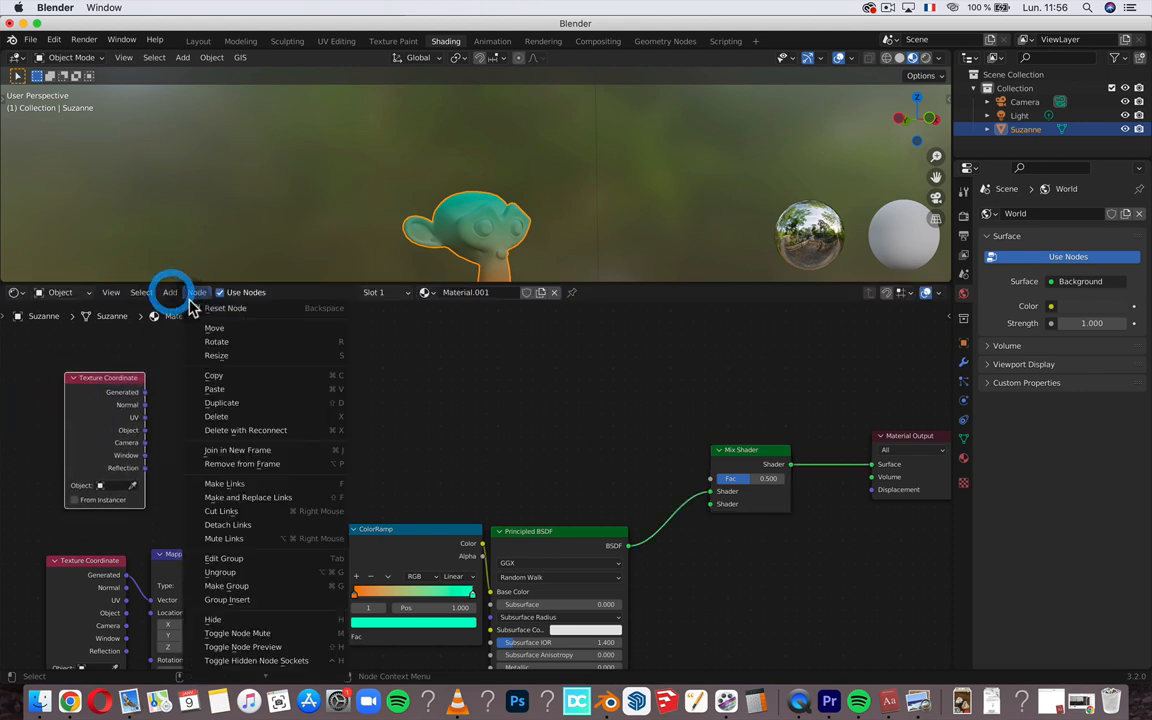
click(171, 295)
click(170, 295)
click(175, 306)
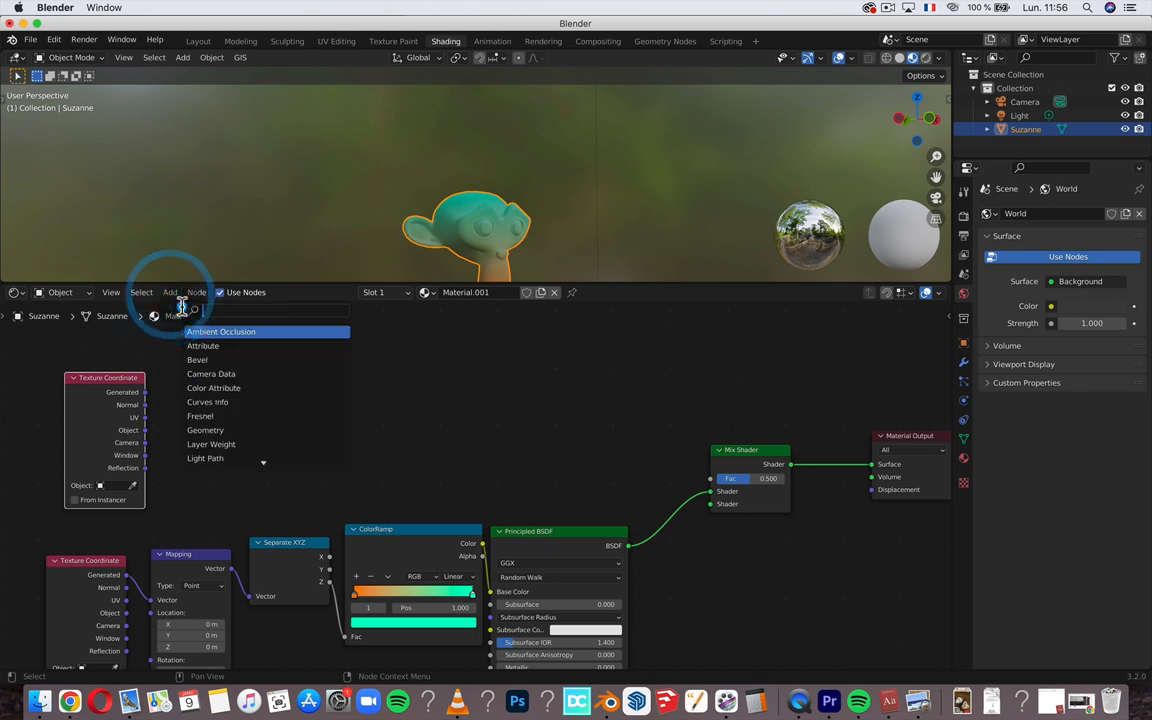
text(mapp)
key(Return)
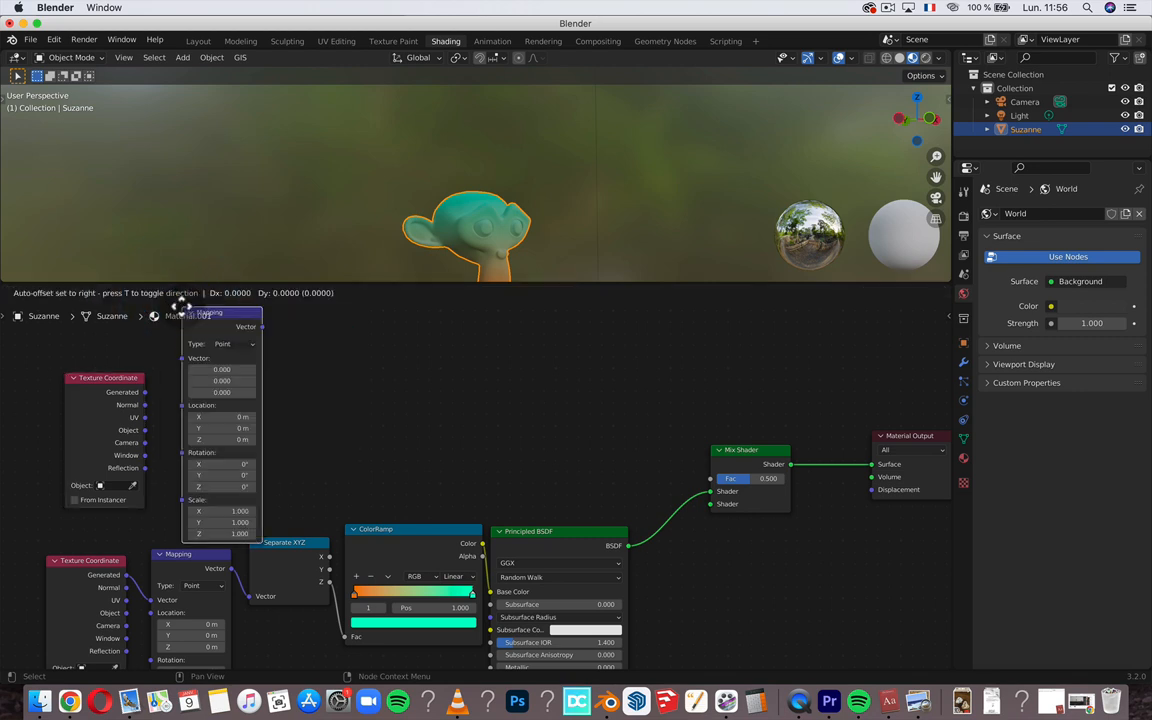
click(170, 297)
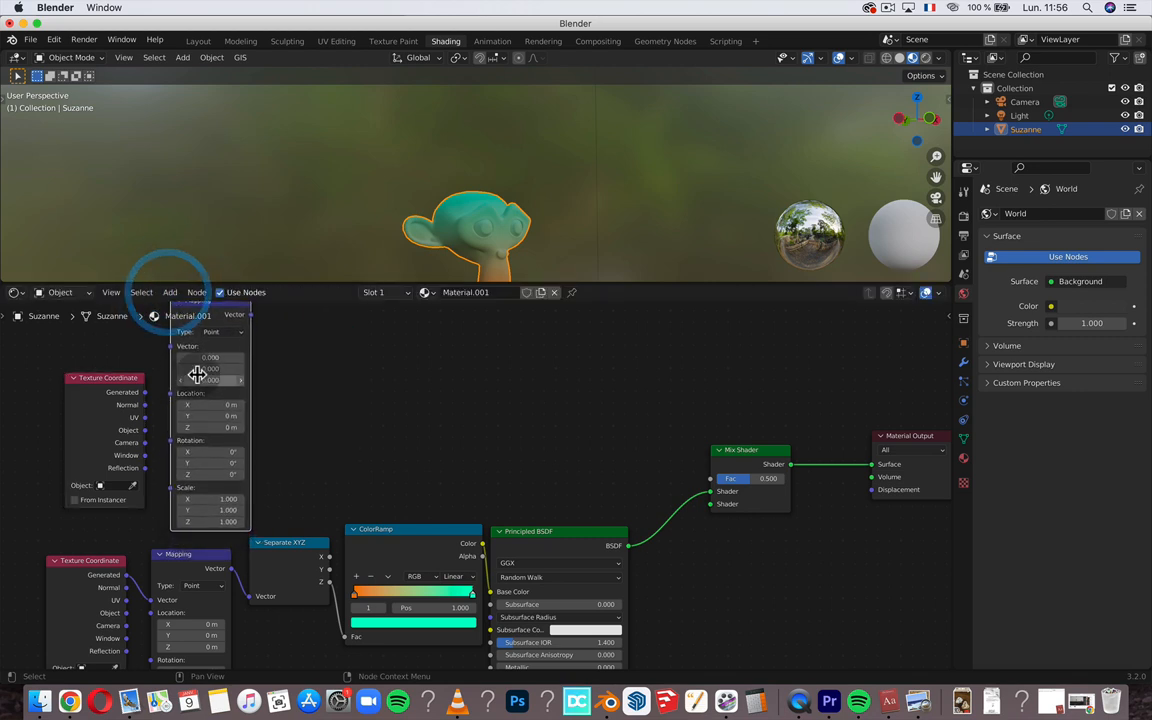
- Add an Image Texture node beside the new Mapping node
middle_drag(303, 342, 300, 351)
scroll(300, 351, up, 2)
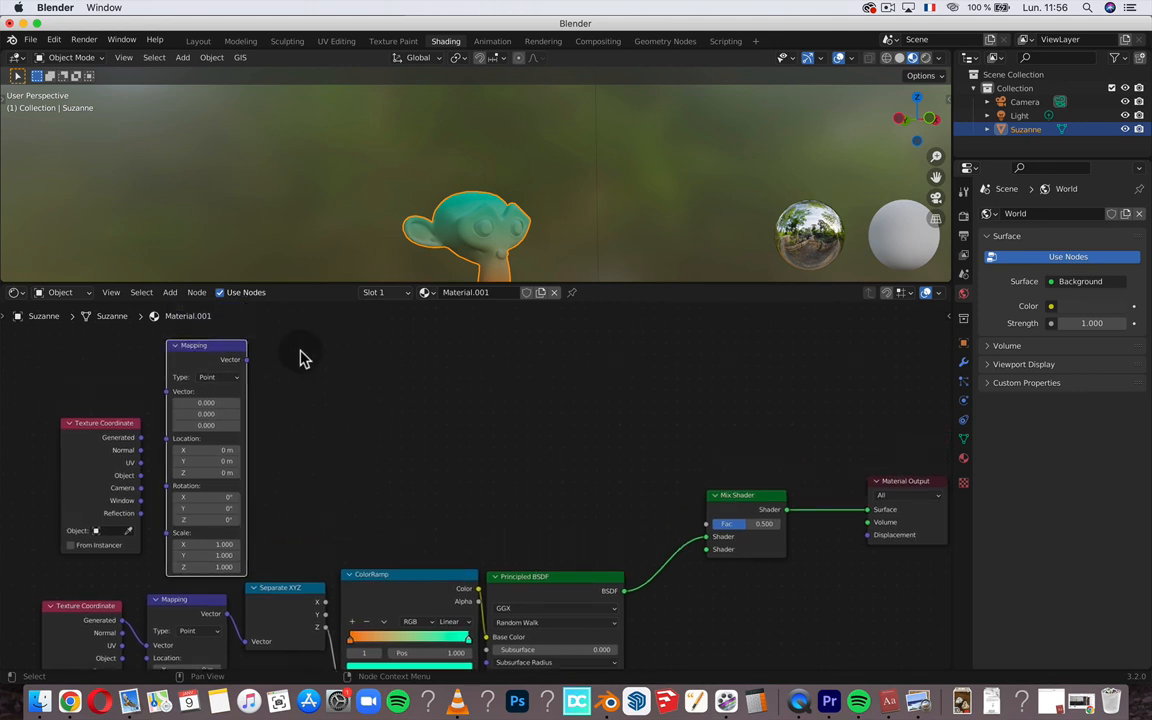
scroll(300, 351, down, 2)
click(172, 293)
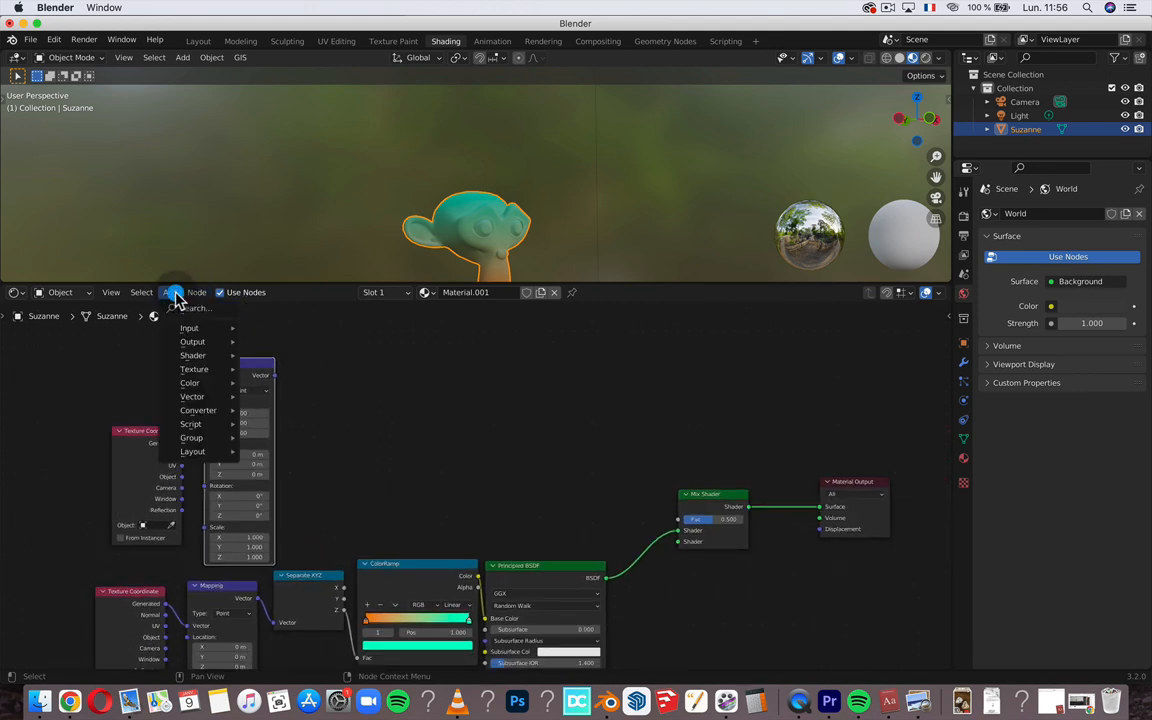
text(image)
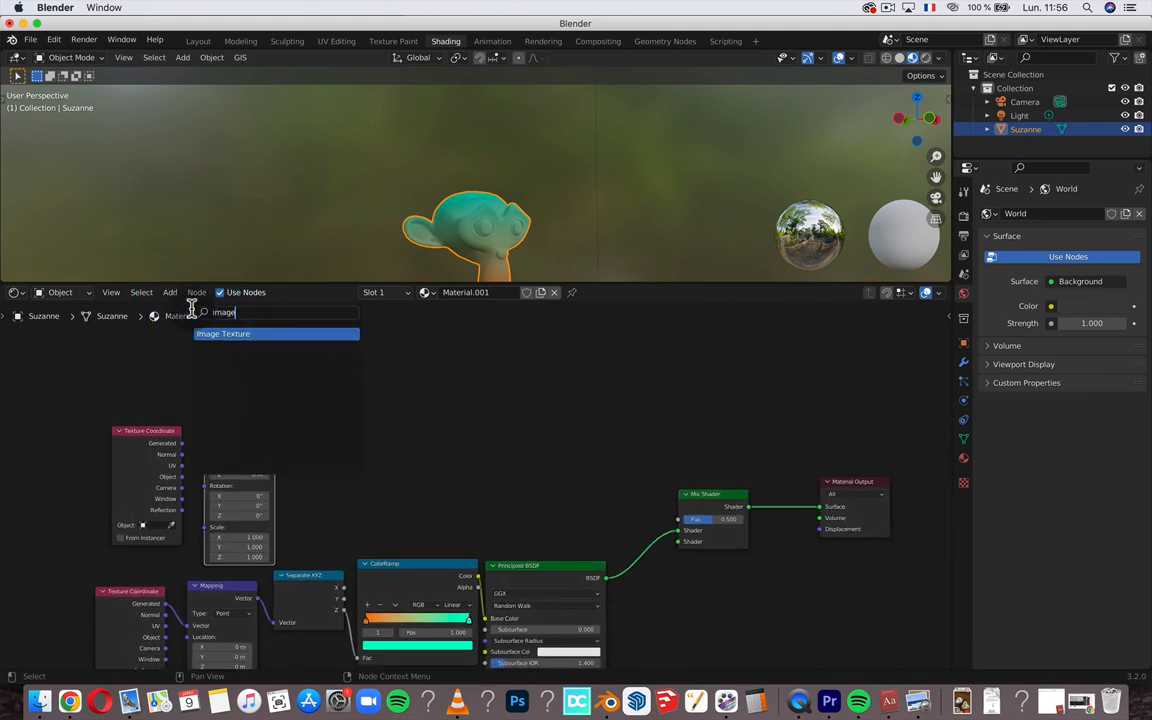
click(236, 332)
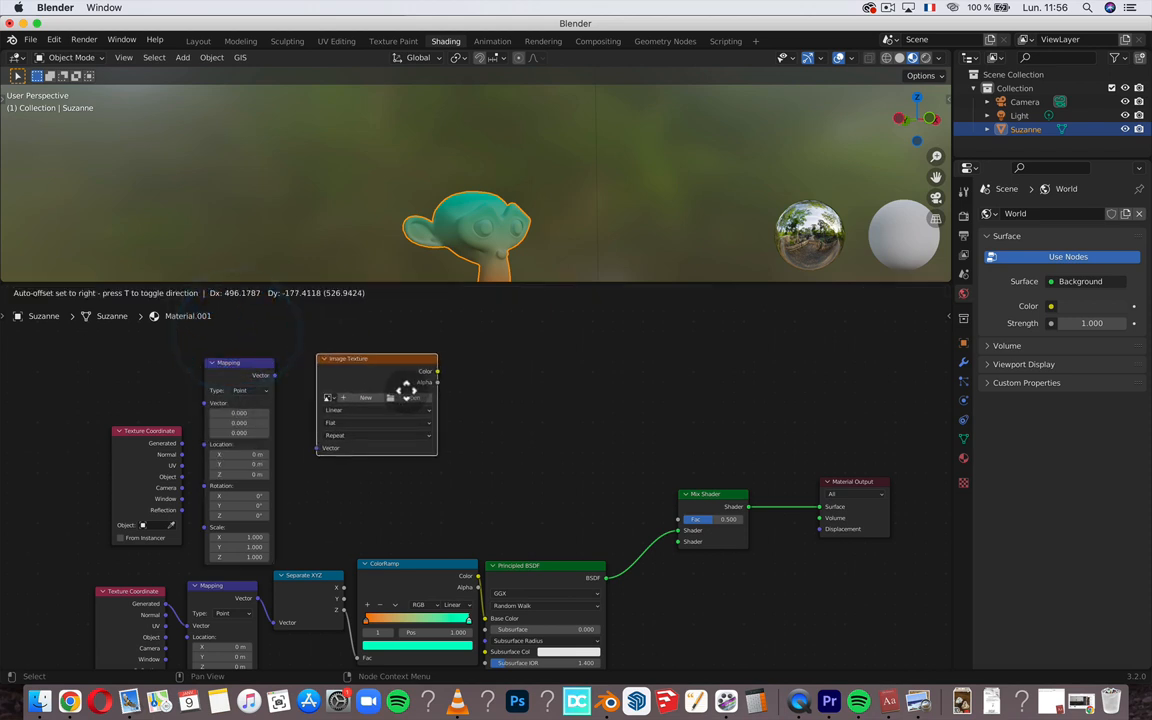
click(405, 390)
- Add a Diffuse BSDF node beside the Image Texture and link its BSDF output to the Mix Shader's second shader input
click(172, 293)
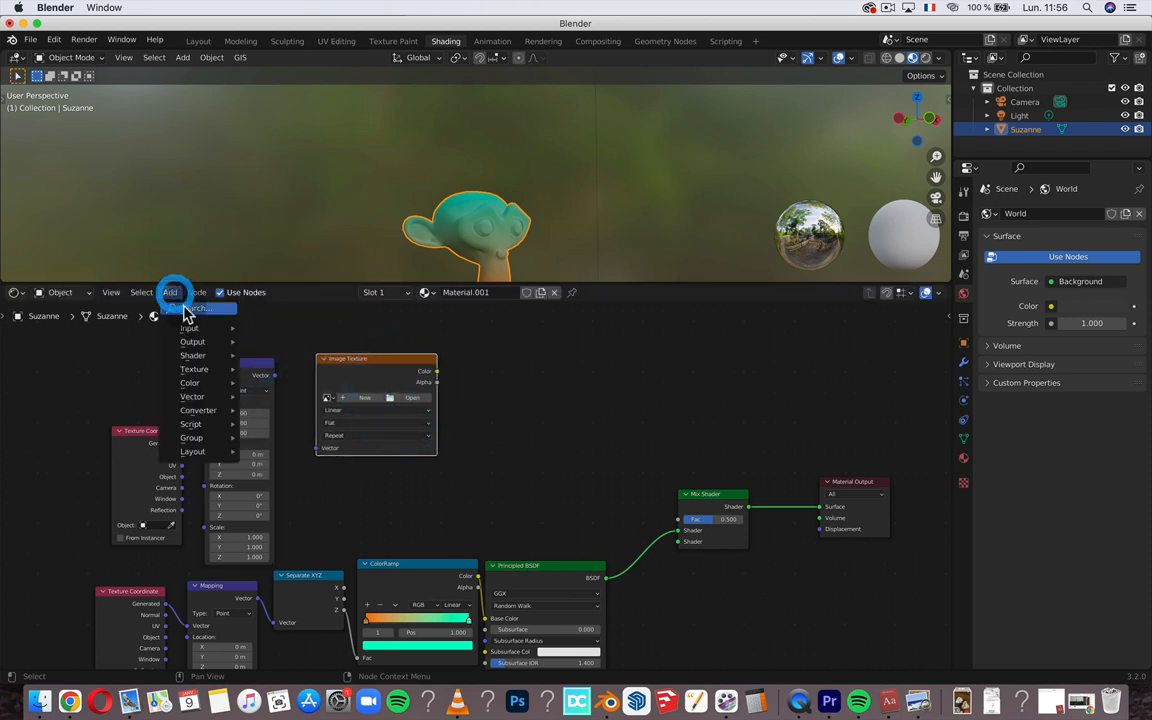
click(184, 307)
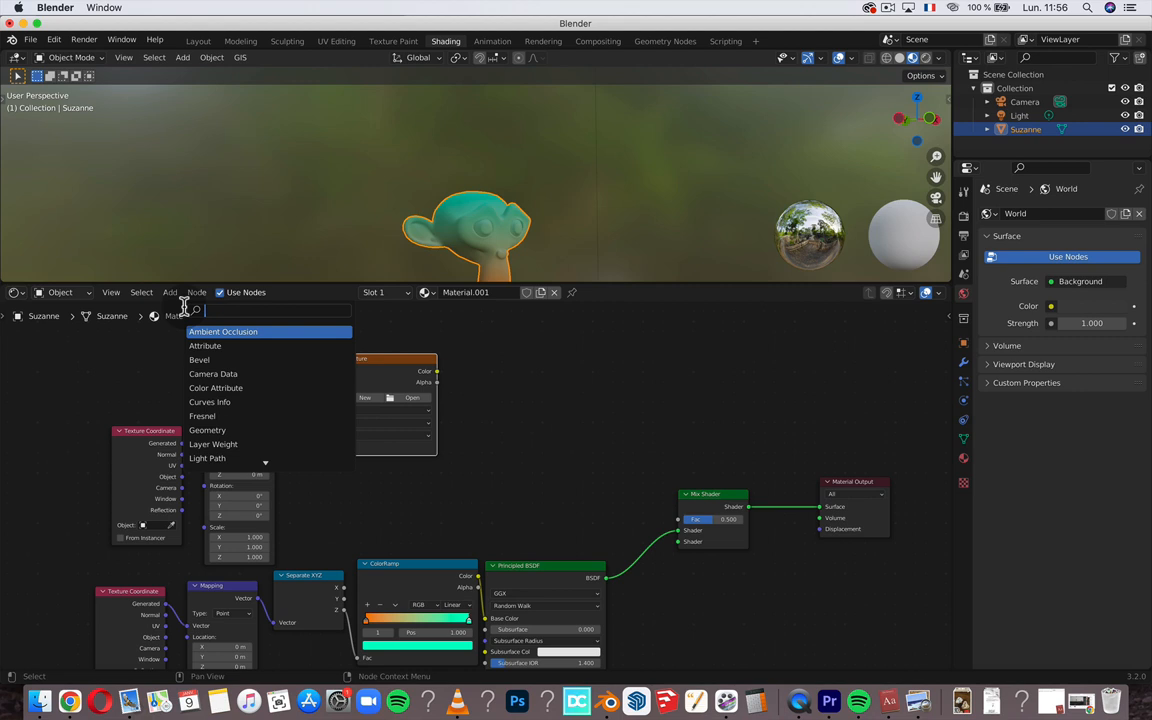
text(diffu)
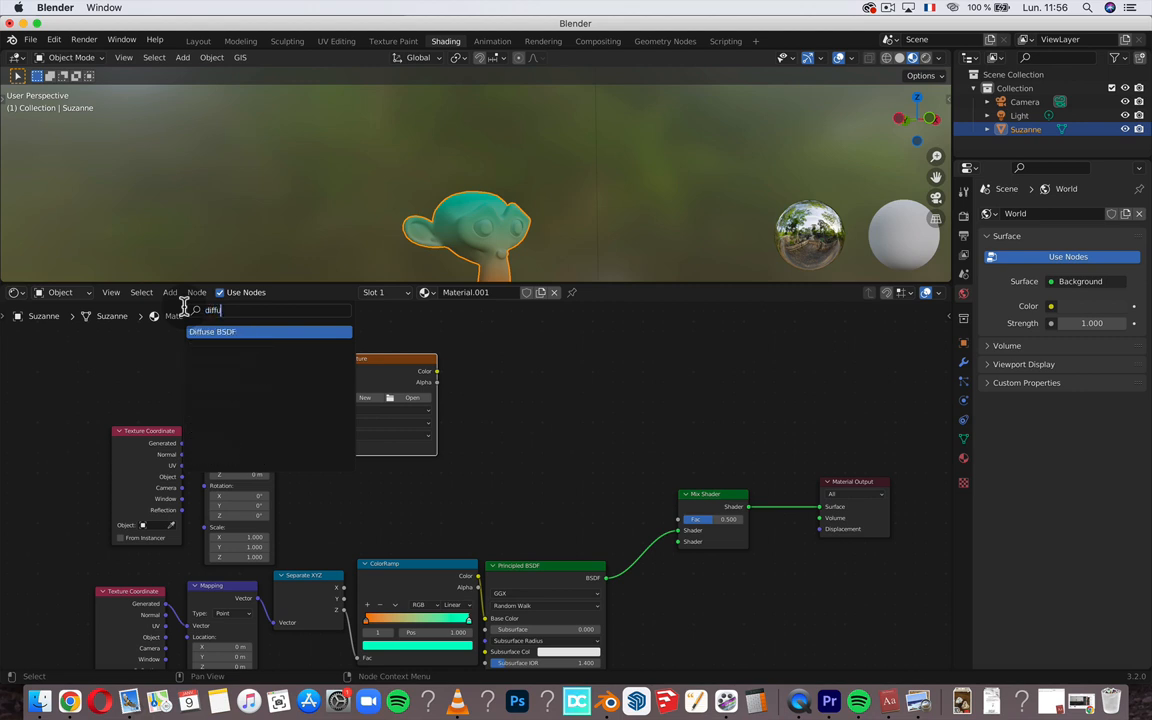
key(Return)
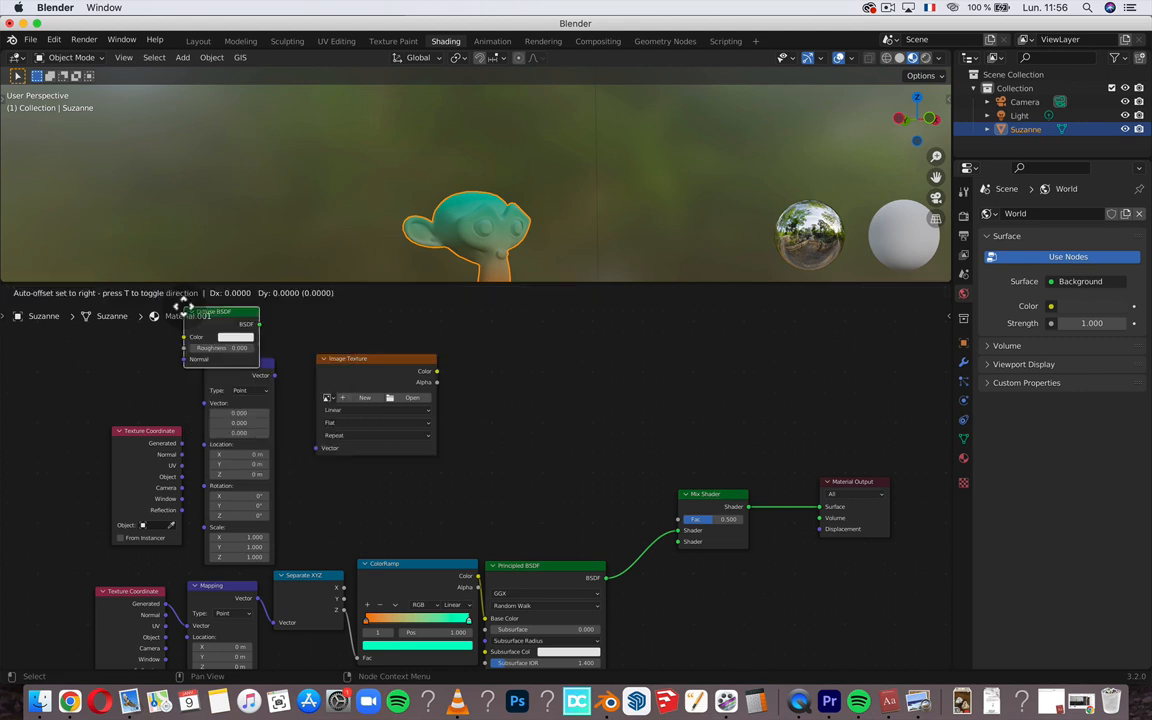
click(597, 386)
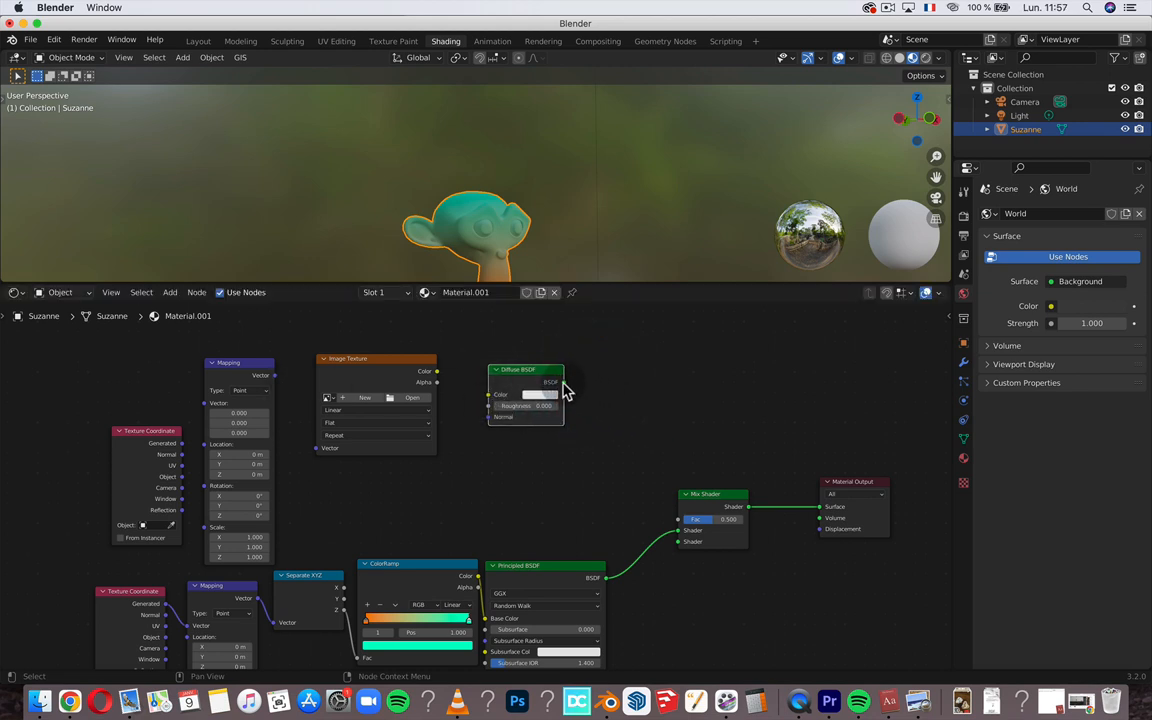
drag(563, 385, 678, 535)
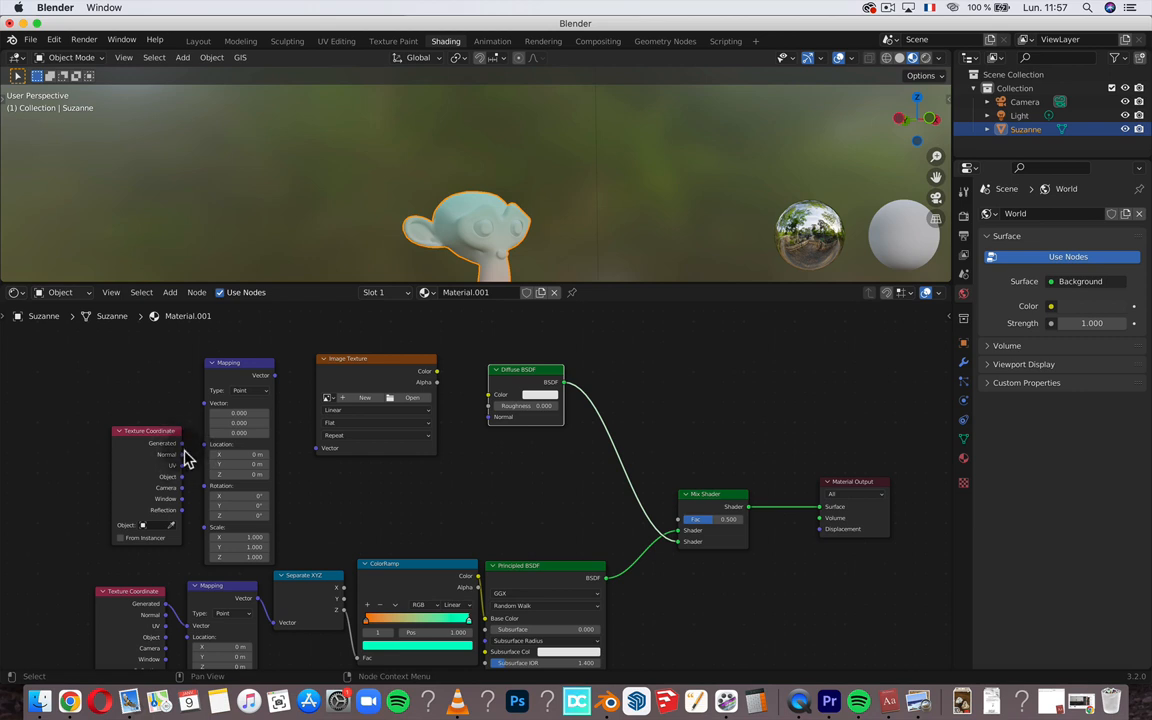
- Link UV coordinates through the new Mapping node to the Image Texture, its Color to the Diffuse BSDF and Alpha to the Mix Shader's Fac
drag(182, 465, 205, 405)
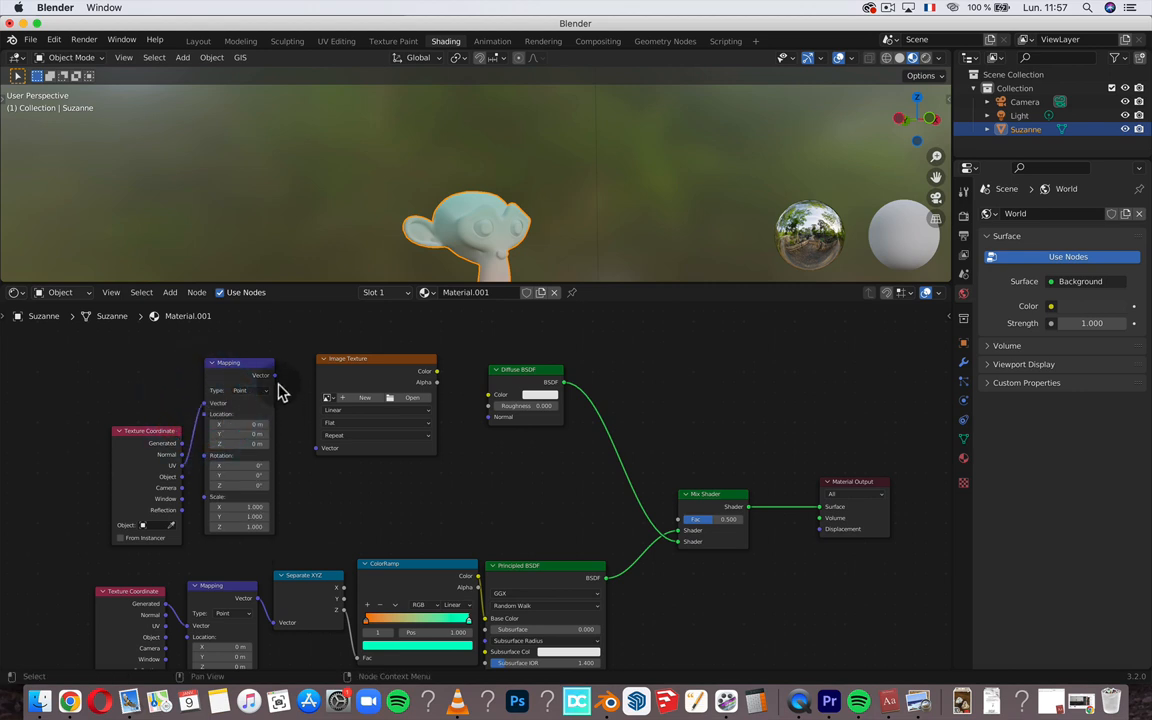
drag(275, 378, 319, 448)
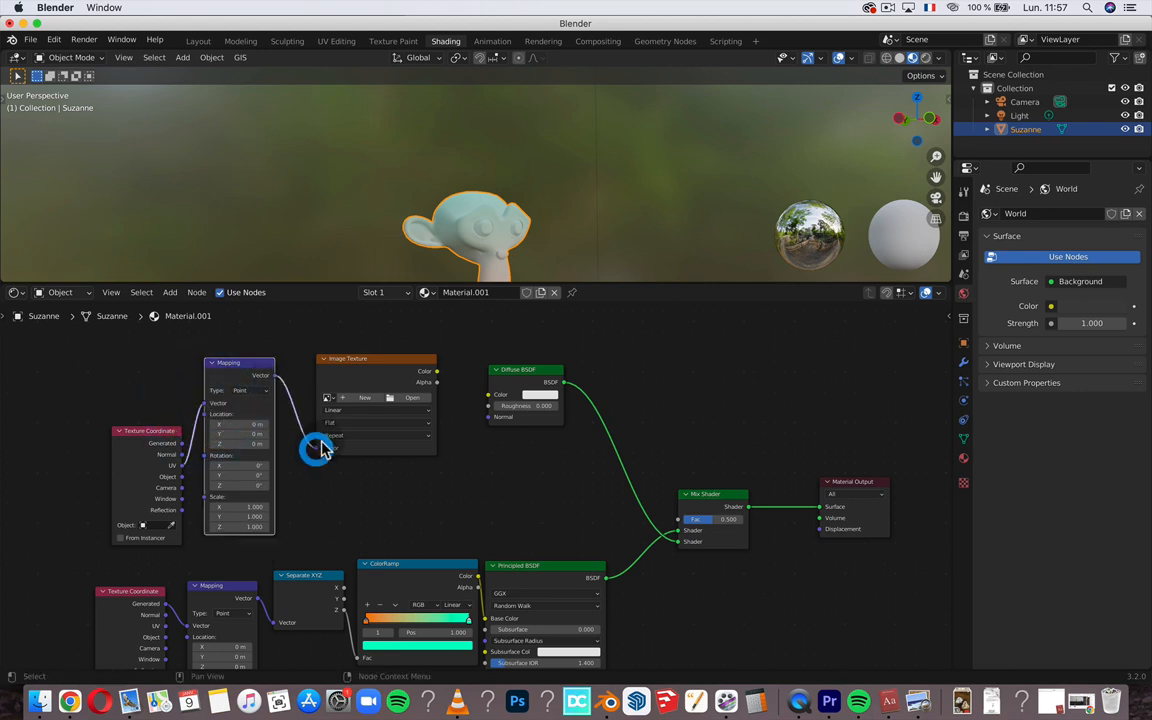
drag(437, 372, 680, 522)
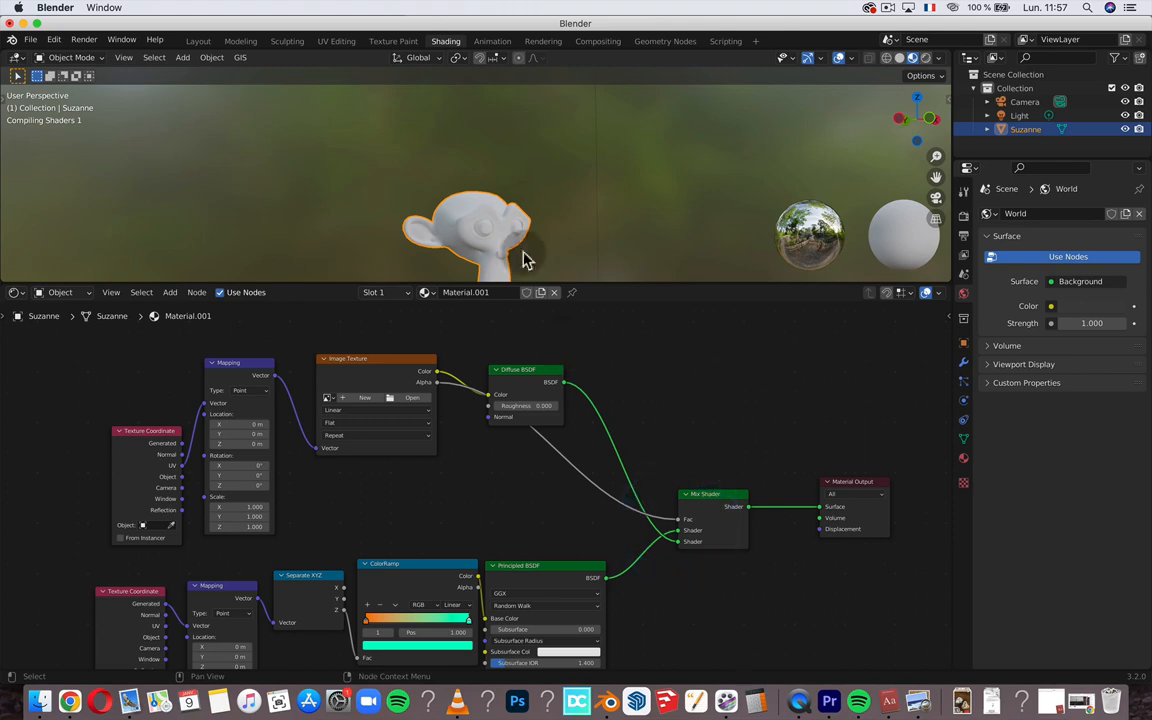
middle_drag(522, 257, 501, 188)
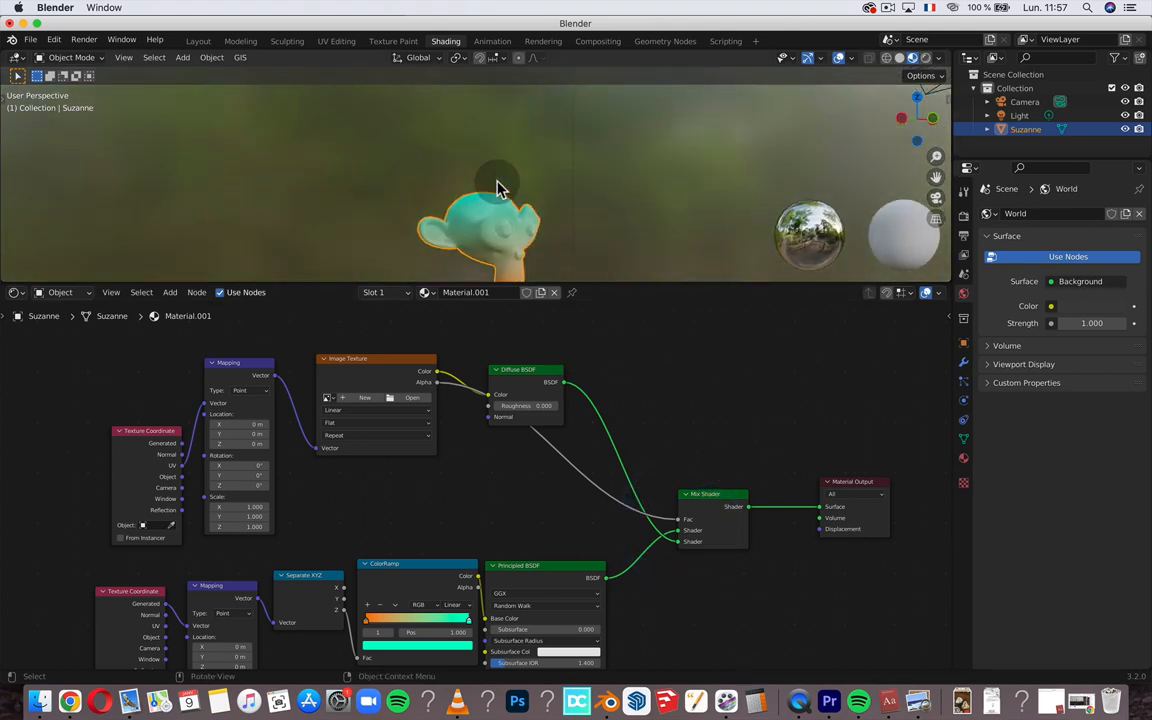
middle_drag(840, 172, 680, 220)
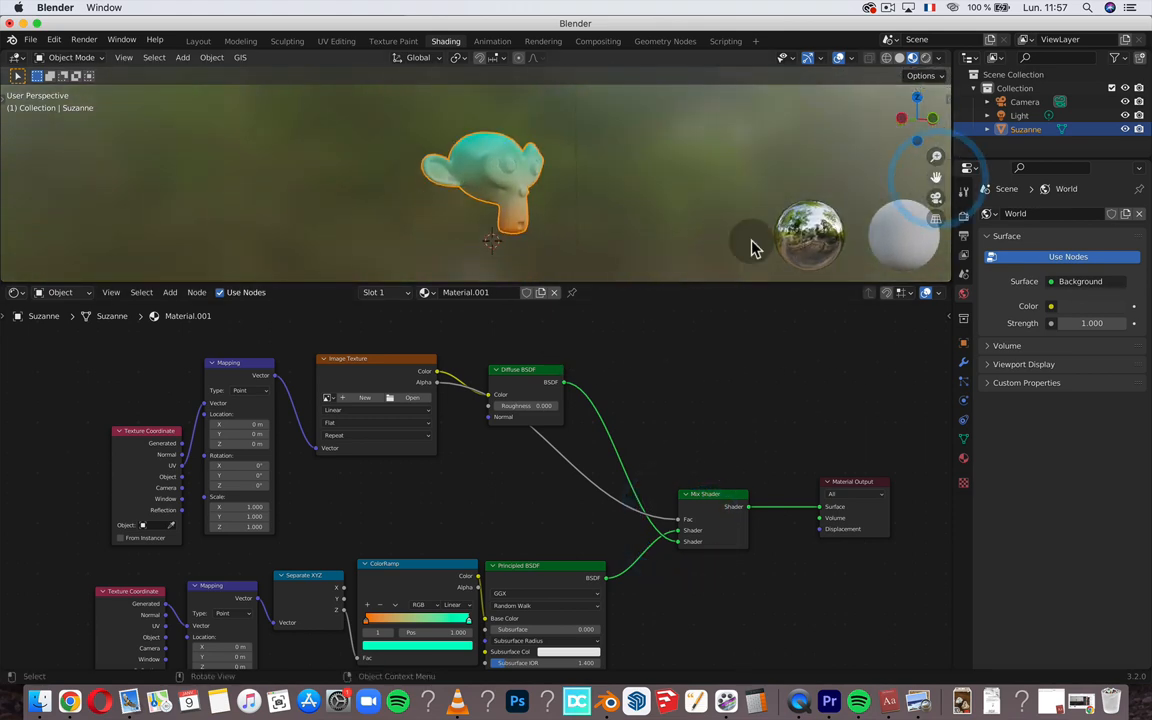
- Create a blank image named Texturepeinte in the Image Texture node, using black with alpha 0 as its fill color
click(365, 400)
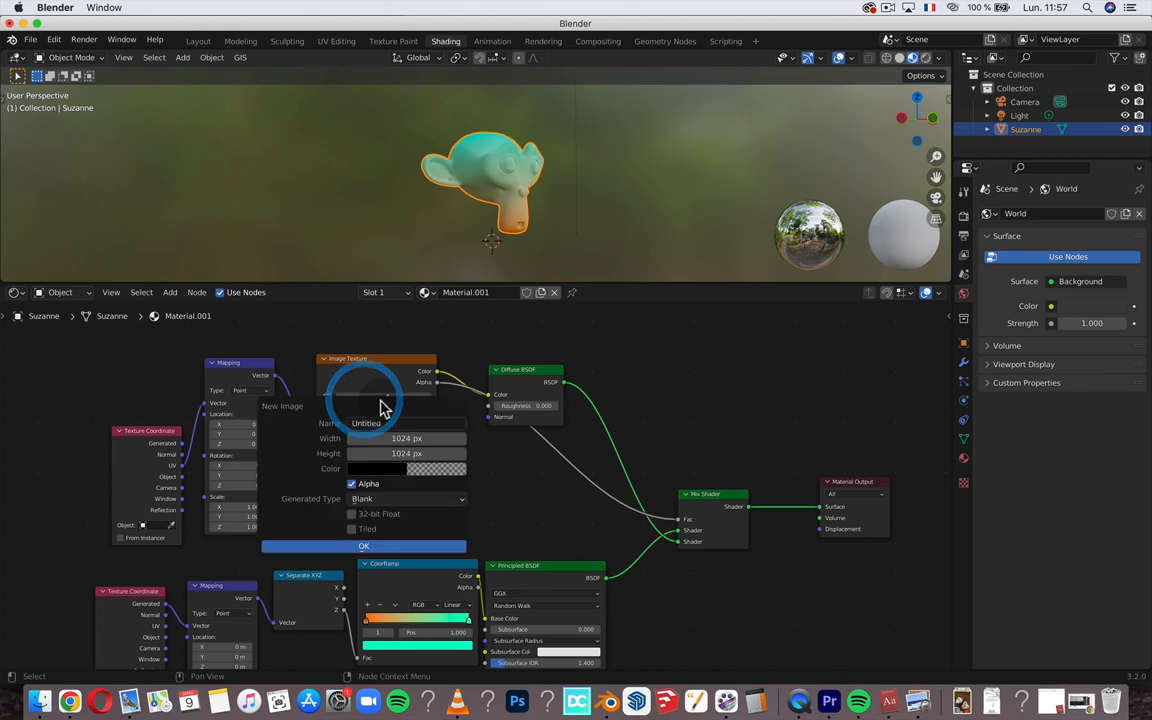
click(368, 423)
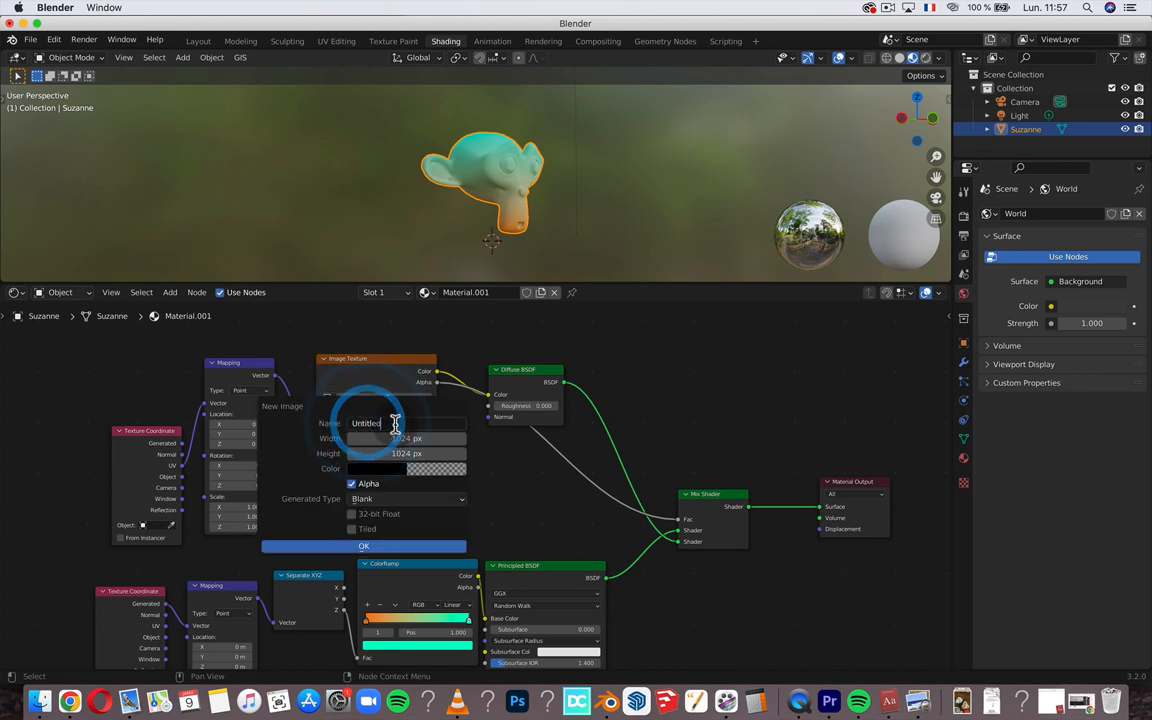
text(Texturepeinte)
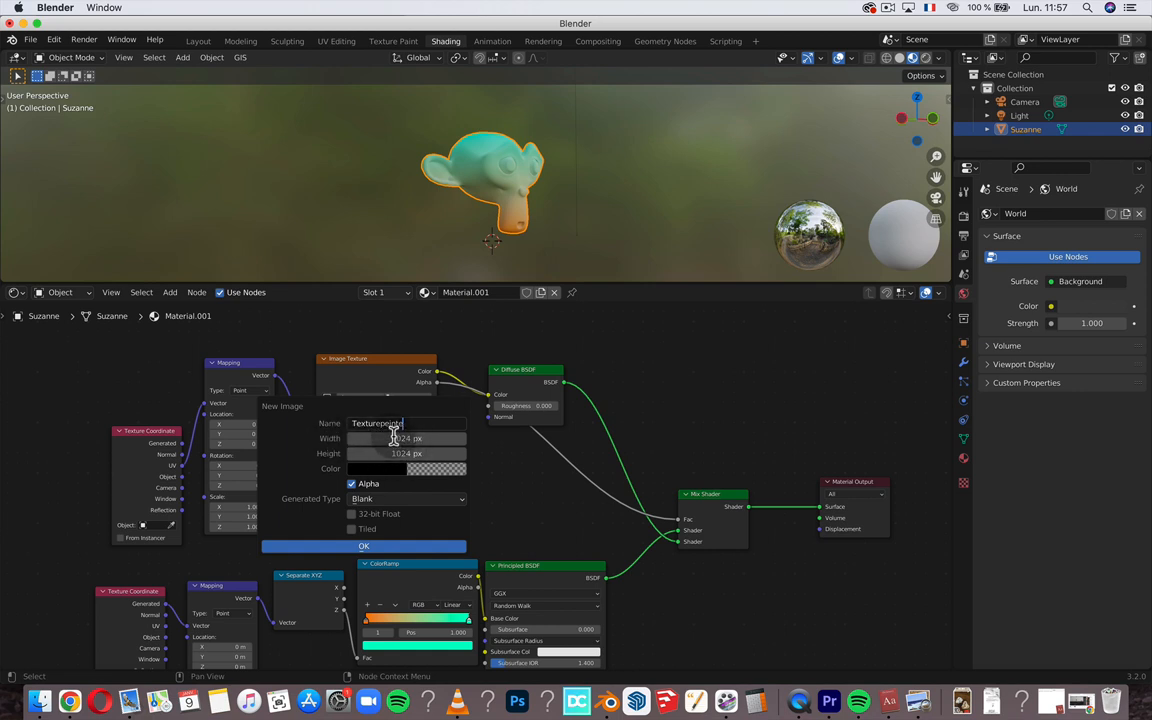
click(354, 471)
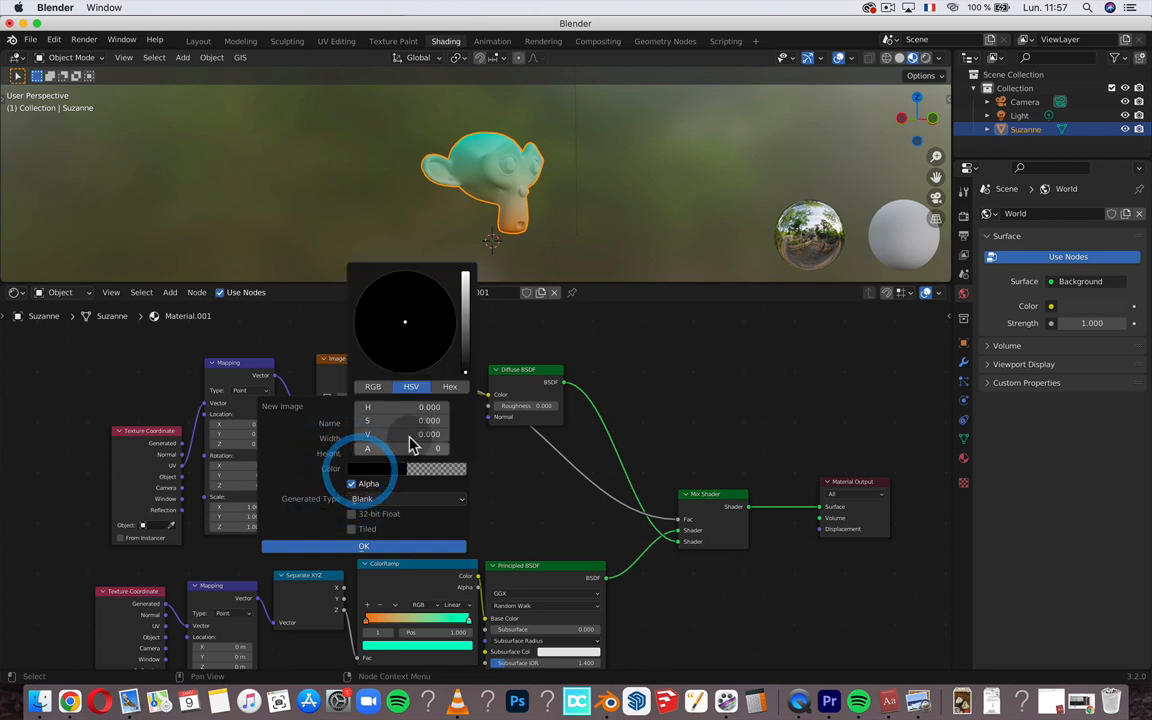
mouse_move(372, 449)
mouse_down()
mouse_move(446, 449)
mouse_move(352, 449)
mouse_up()
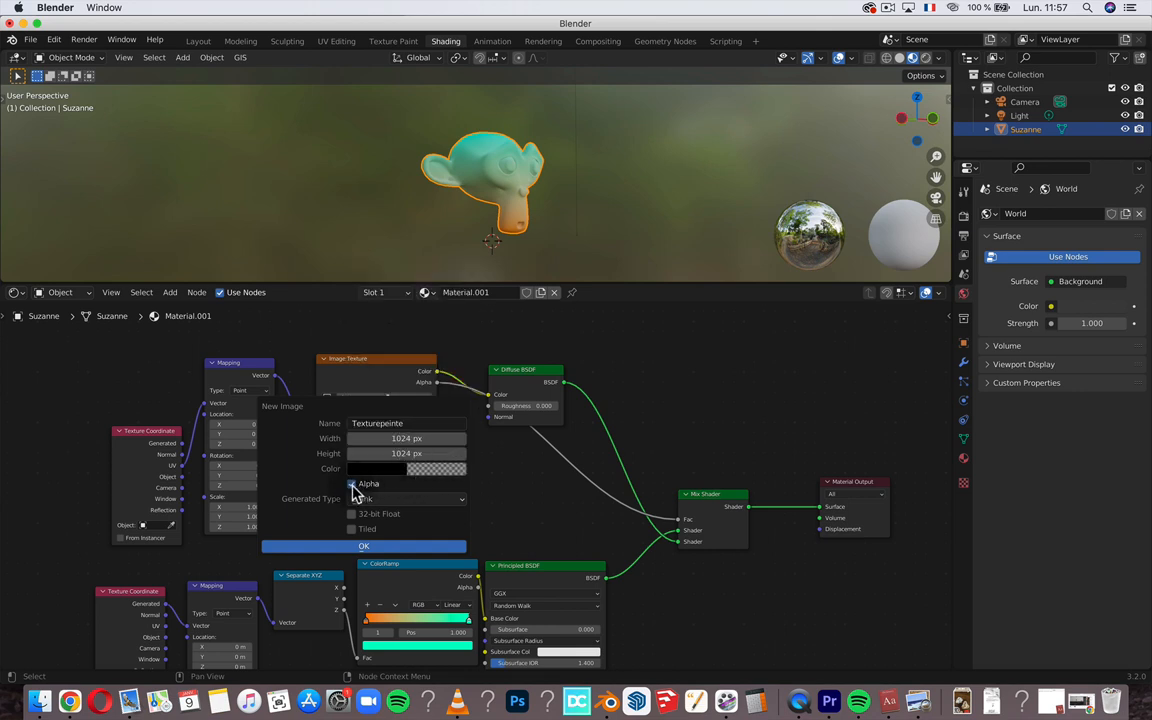
click(350, 545)
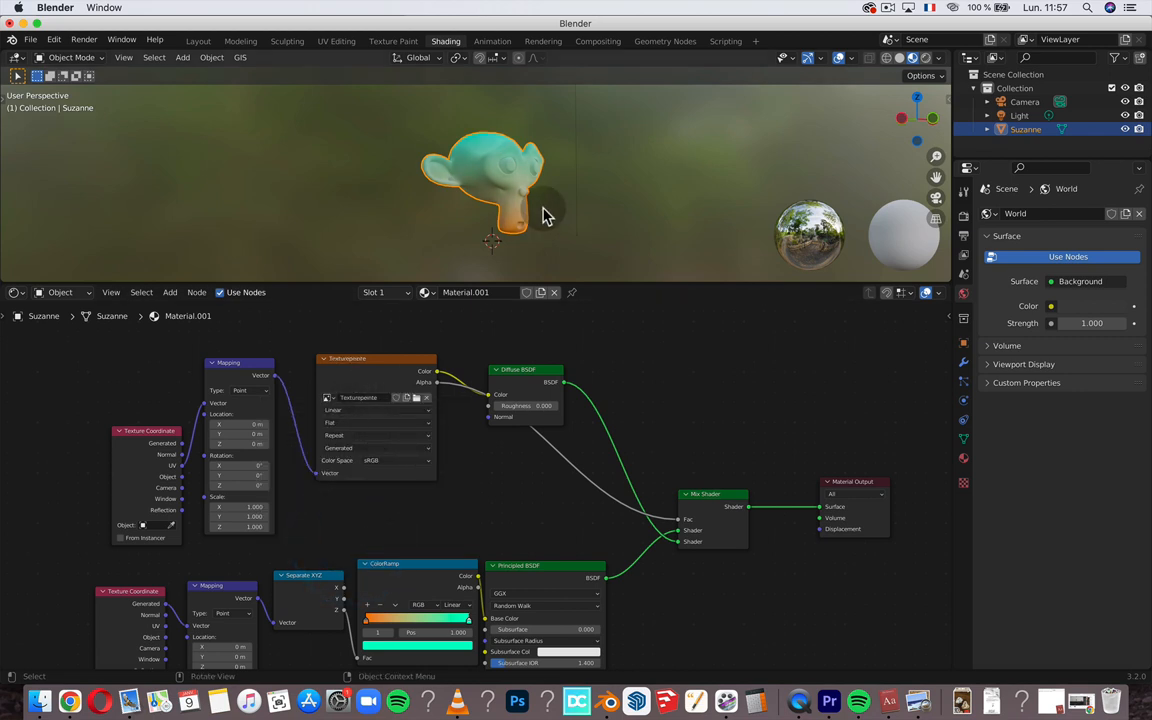
scroll(505, 184, right, 10)
scroll(465, 172, right, 4)
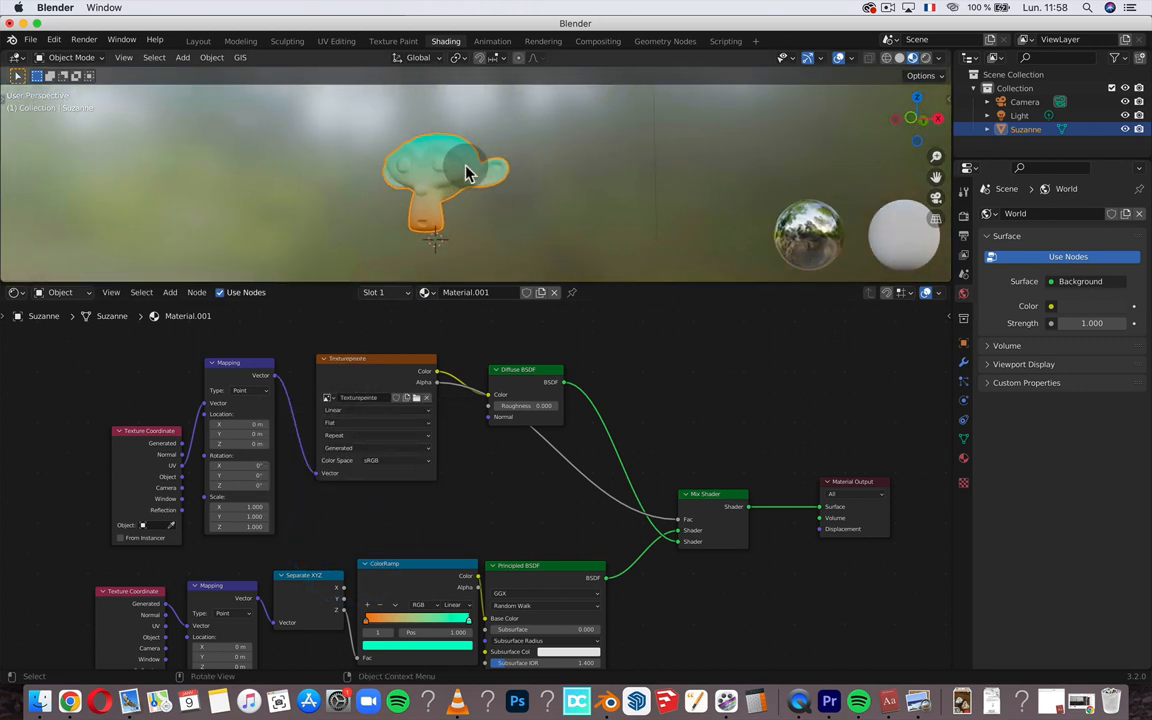
click(963, 482)
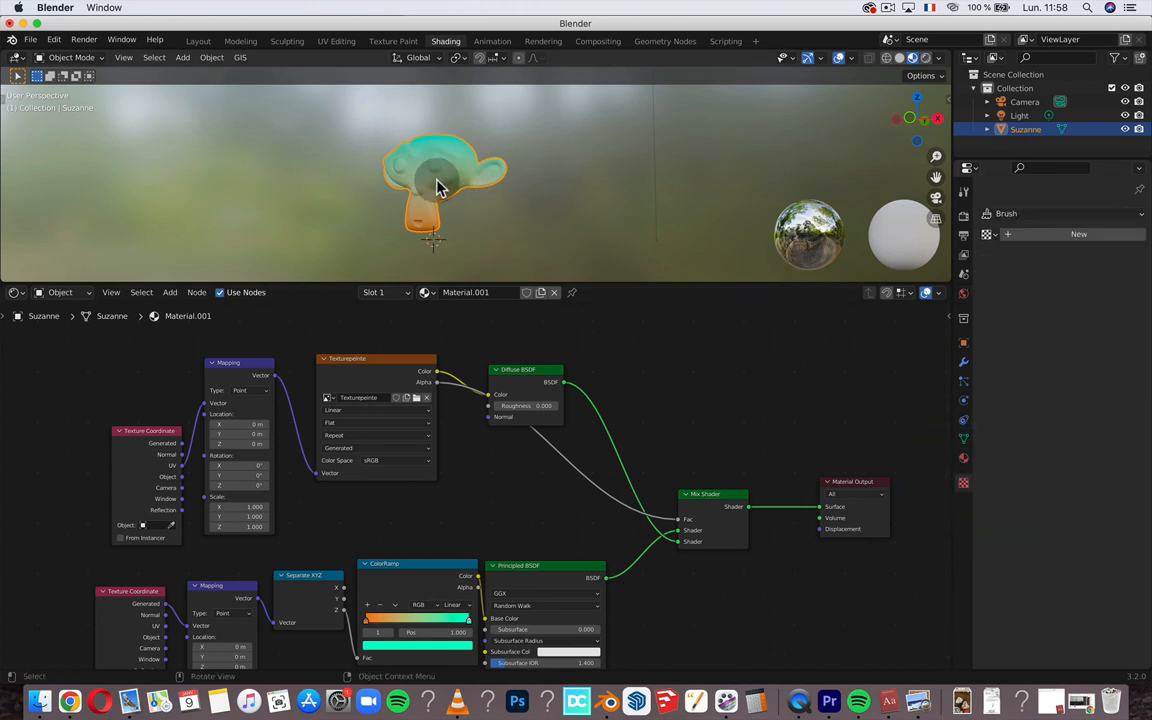
scroll(440, 180, right, 10)
scroll(440, 186, right, 3)
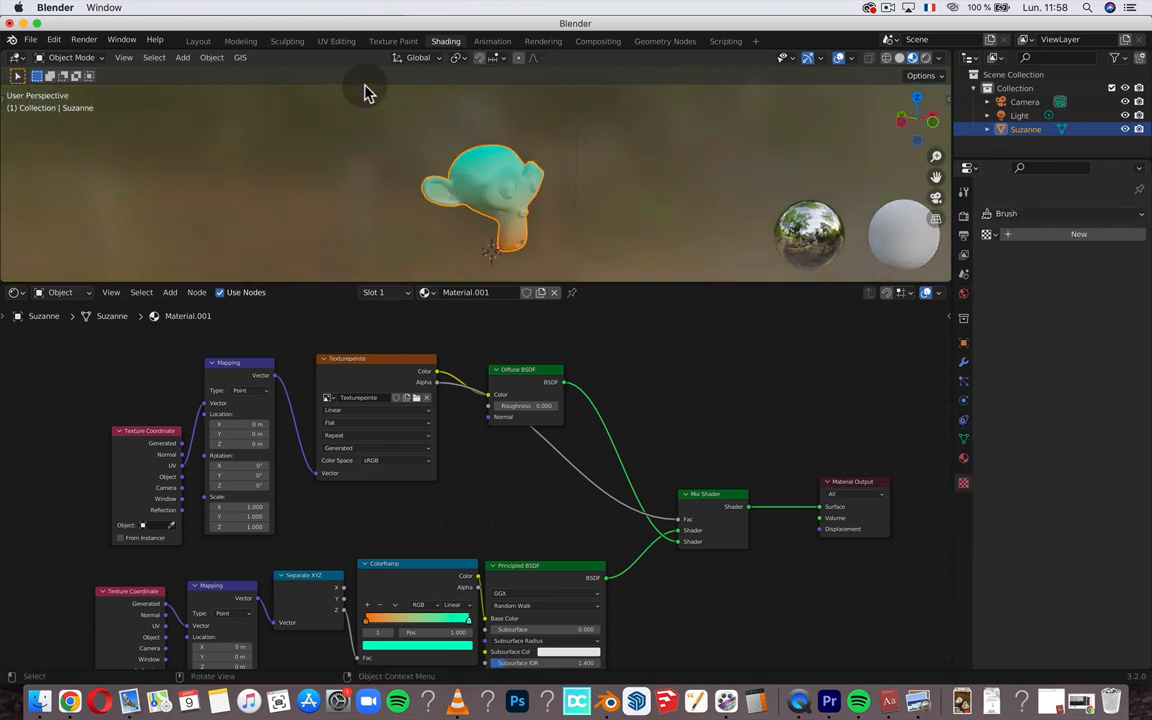
- Switch to the Texture Paint workspace and display Suzanne with Material Preview shading
click(396, 41)
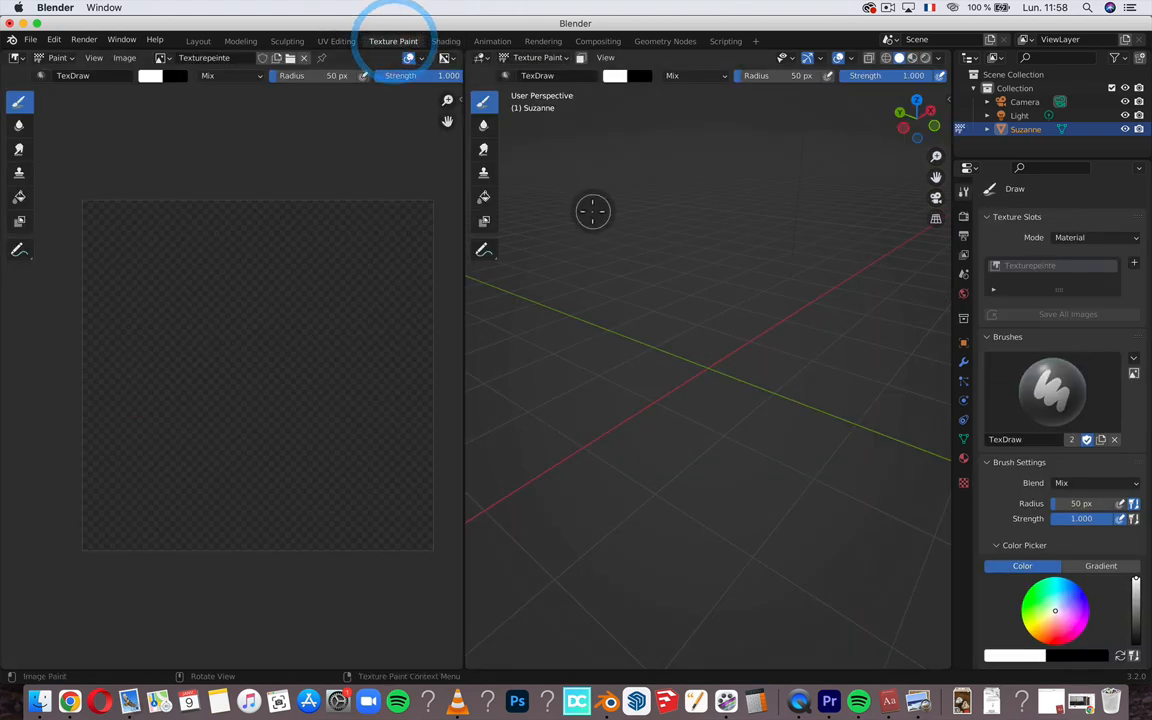
scroll(764, 240, left, 3)
click(915, 58)
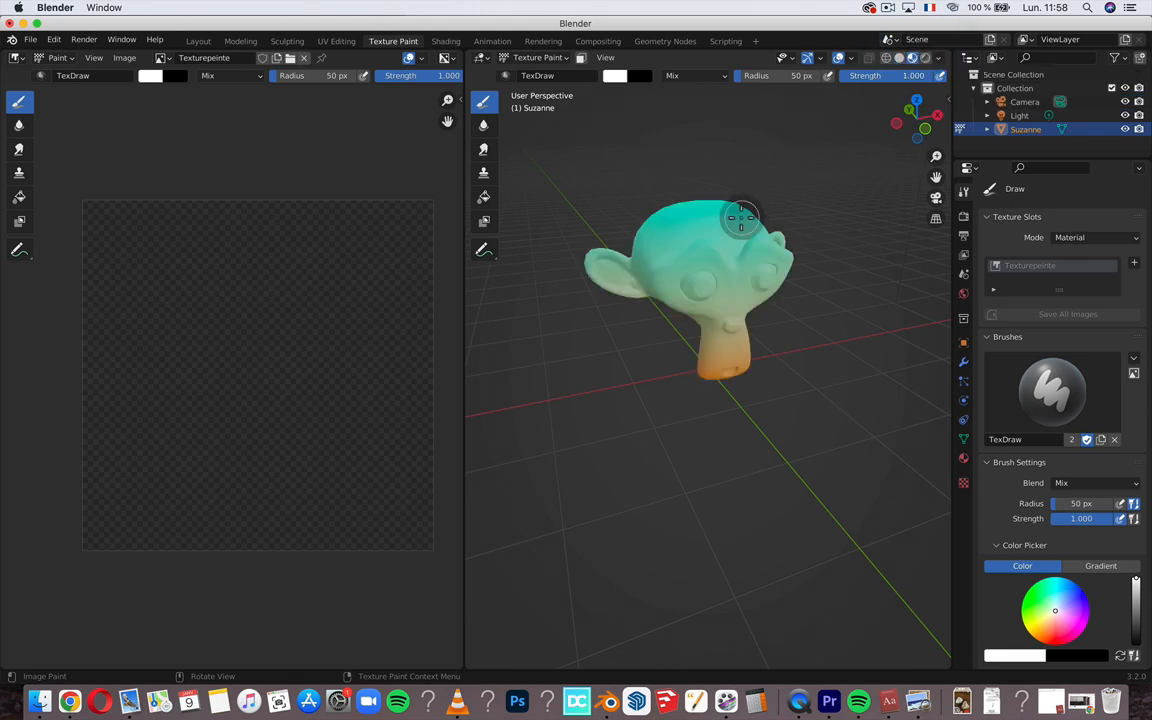
scroll(741, 218, up, 4)
scroll(743, 216, down, 2)
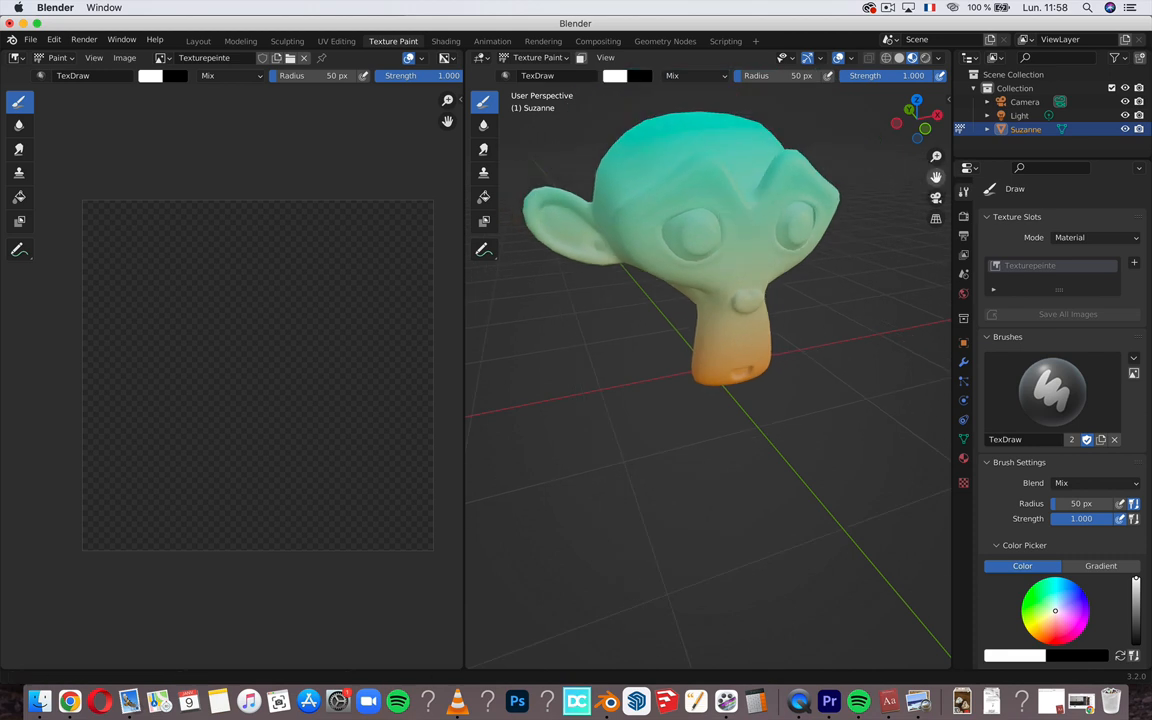
drag(936, 176, 954, 233)
- Put Suzanne in Edit Mode and select the whole mesh to show its UV layout over the image
click(522, 62)
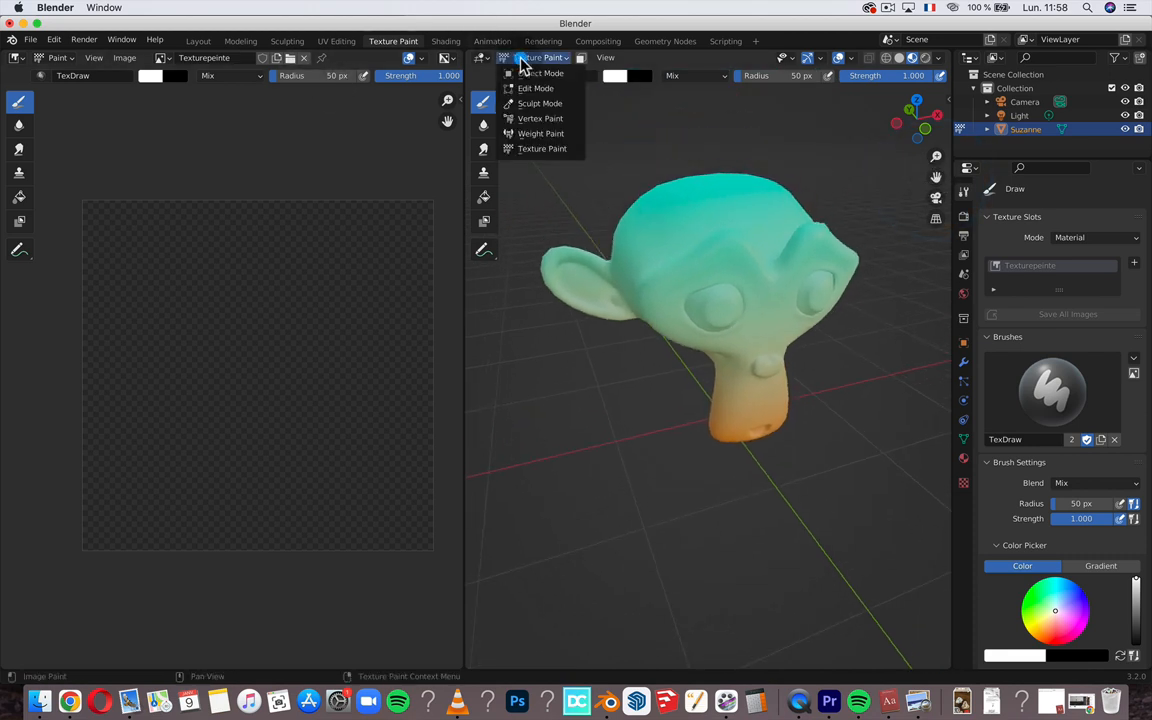
click(535, 88)
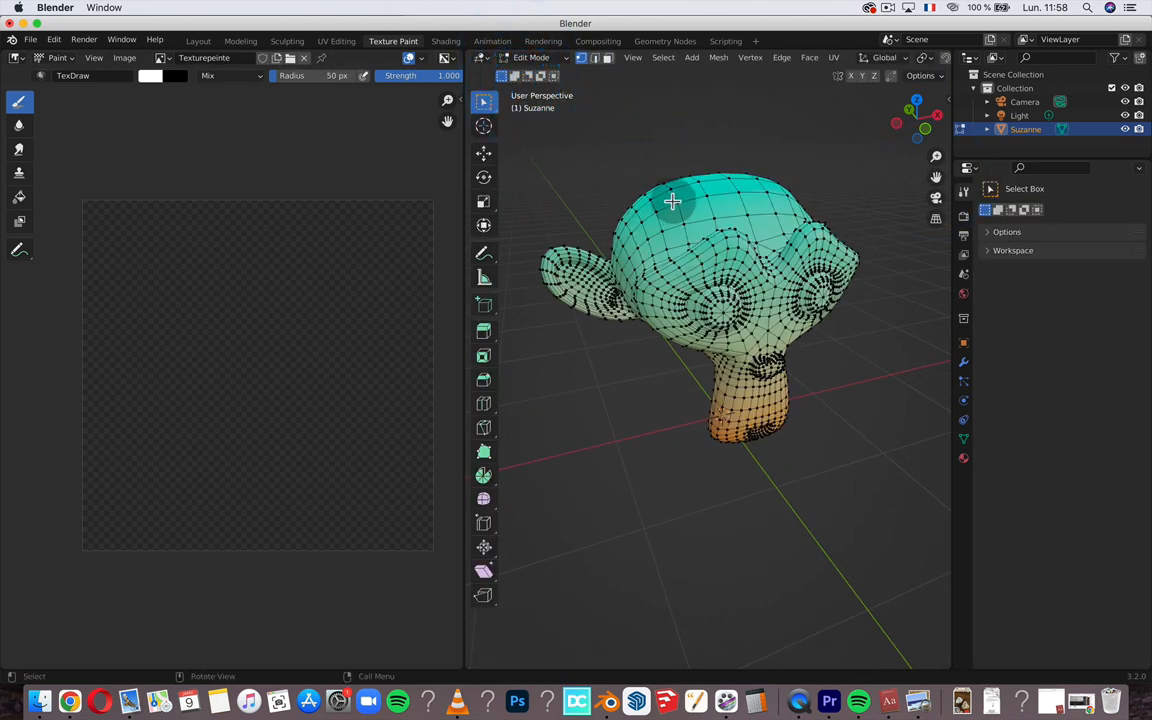
key(a)
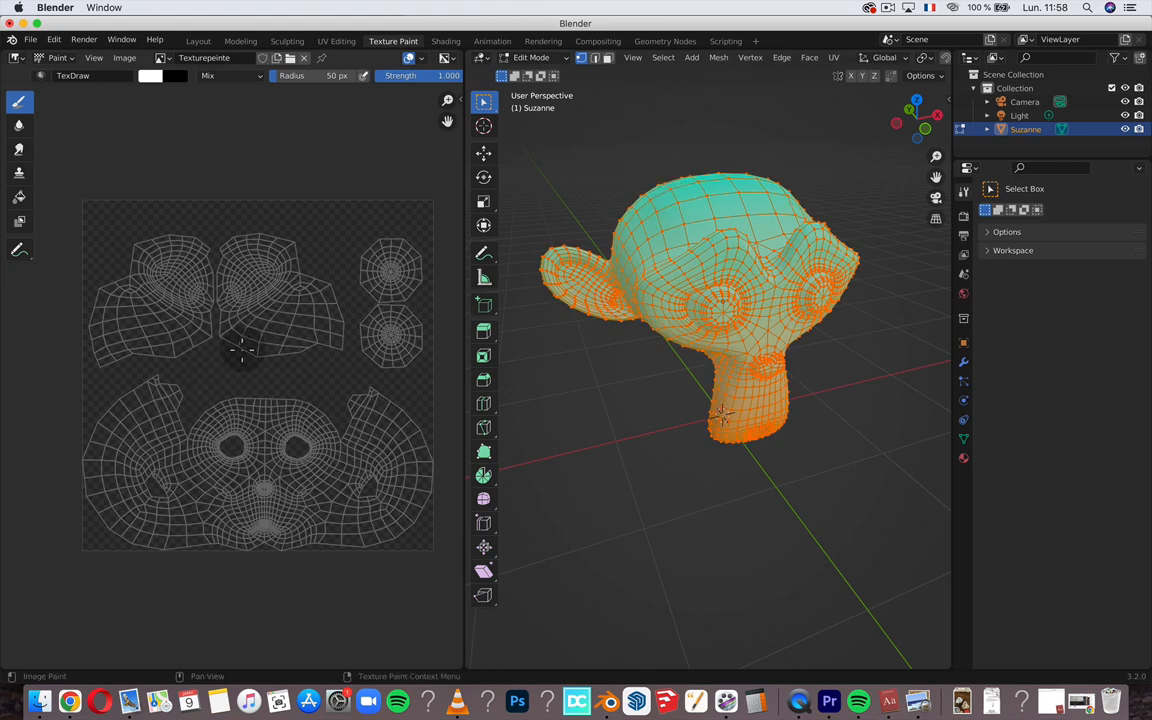
scroll(259, 378, up, 3)
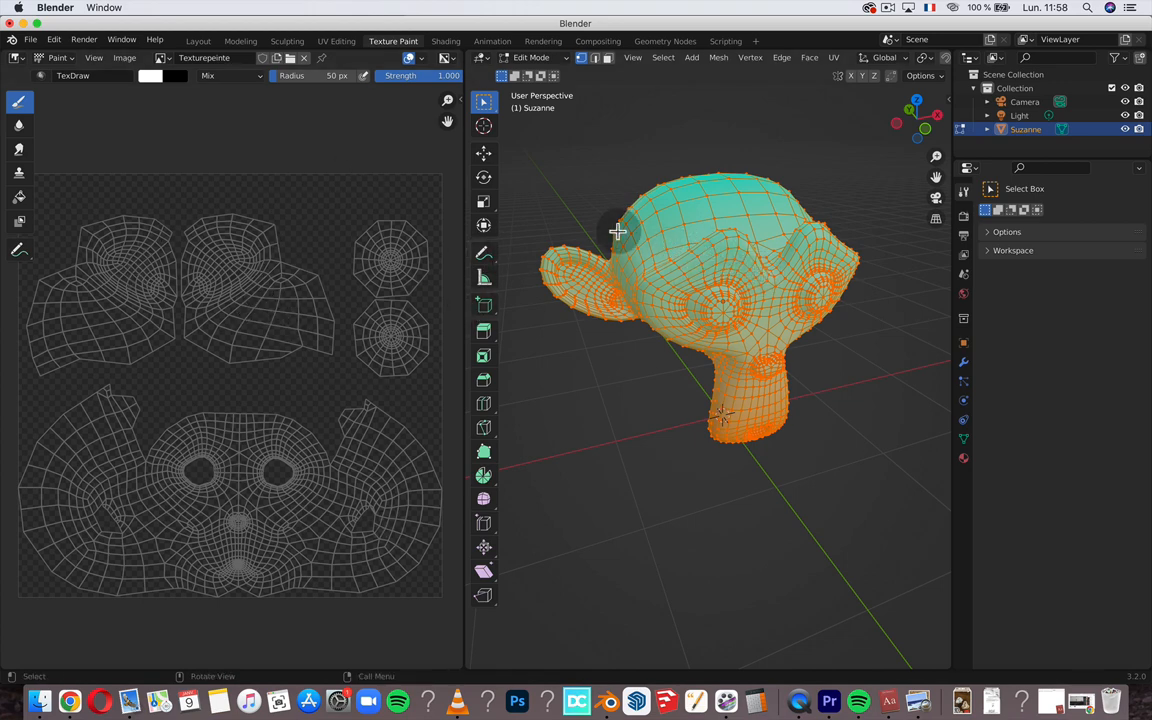
click(836, 59)
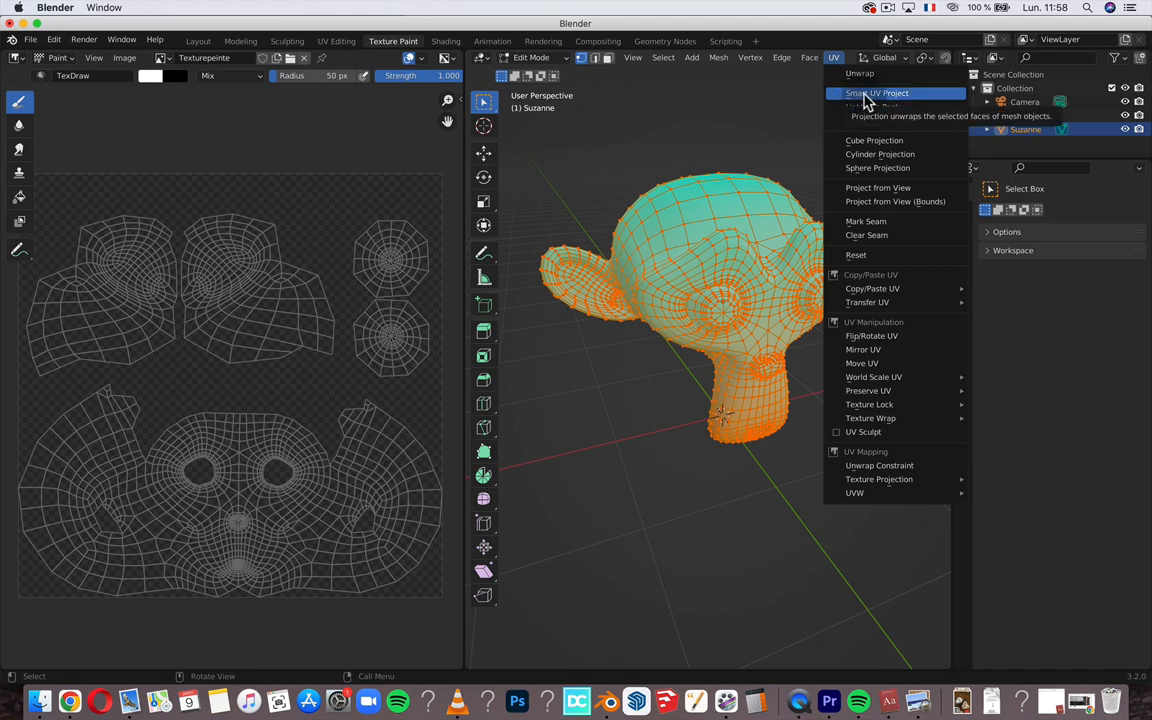
click(834, 58)
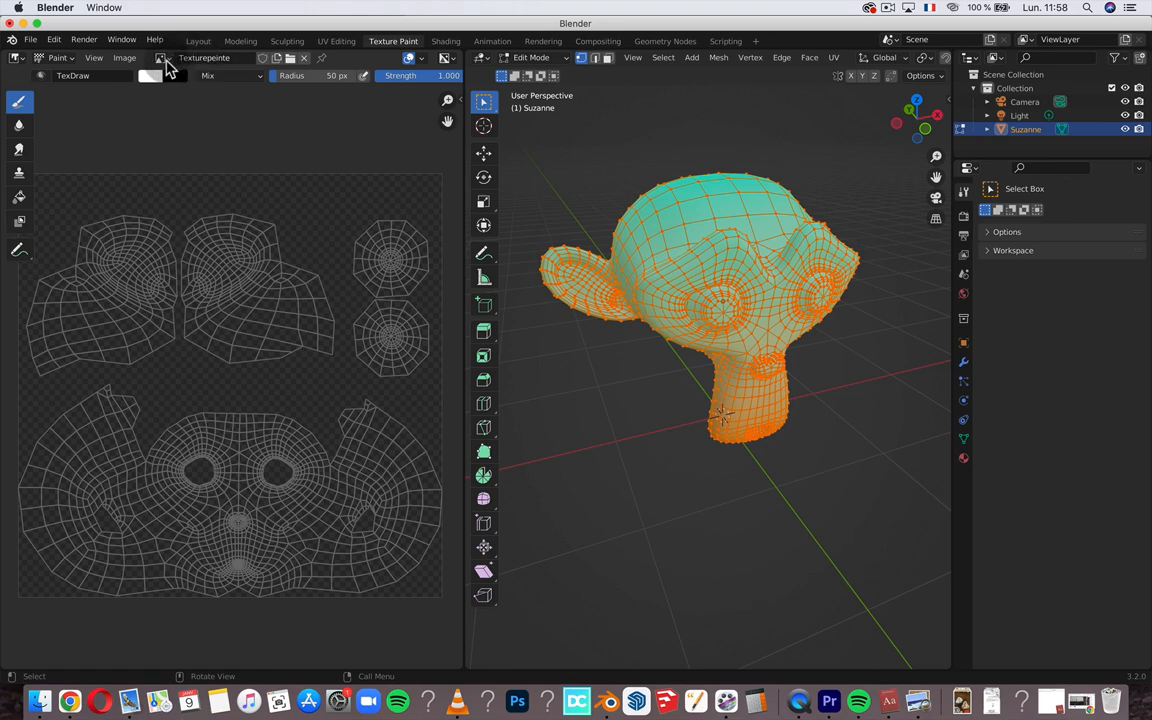
- Choose Texturepeinte as the image in the image editor and return Suzanne to Texture Paint mode
click(160, 57)
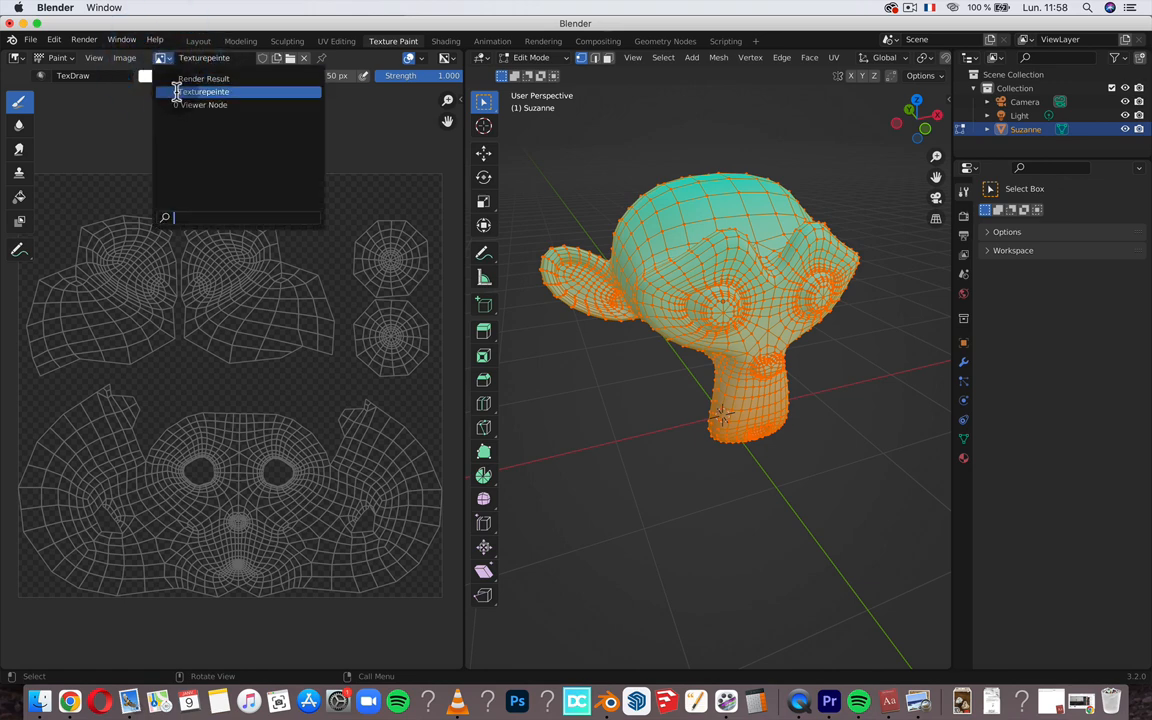
click(176, 92)
click(529, 59)
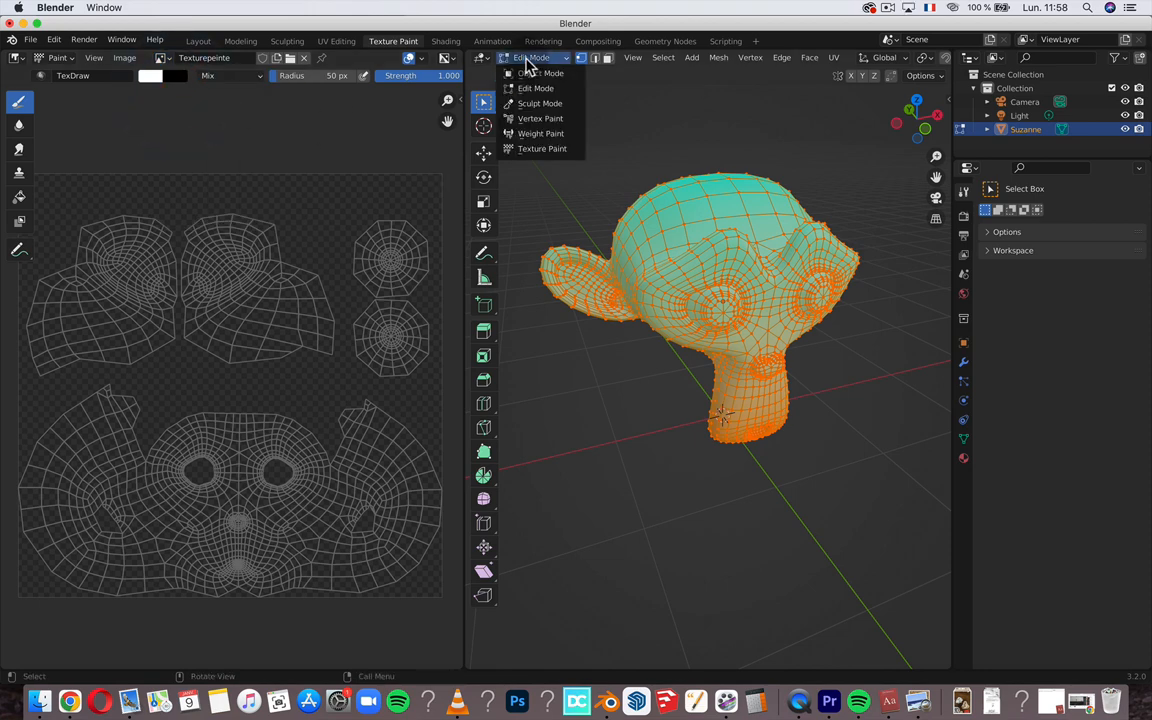
click(540, 148)
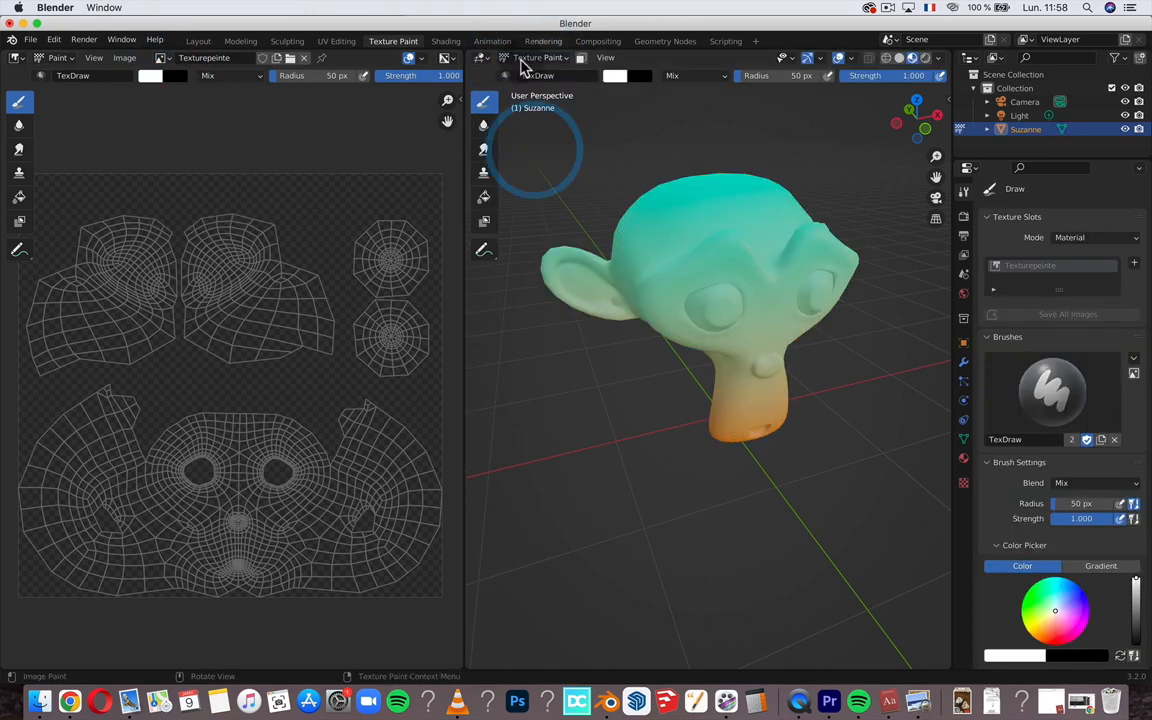
- Paint magenta patches on the side and top of Suzanne's head and a blue stroke across the forehead
click(1072, 626)
drag(669, 231, 693, 243)
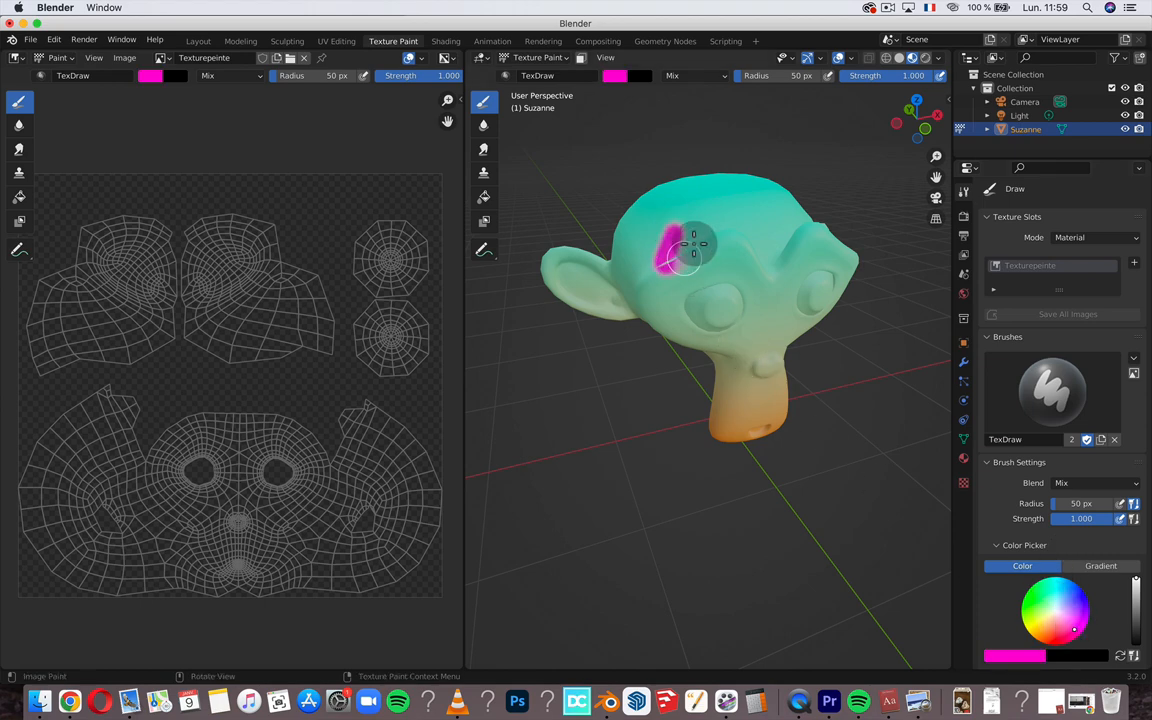
middle_drag(681, 257, 716, 338)
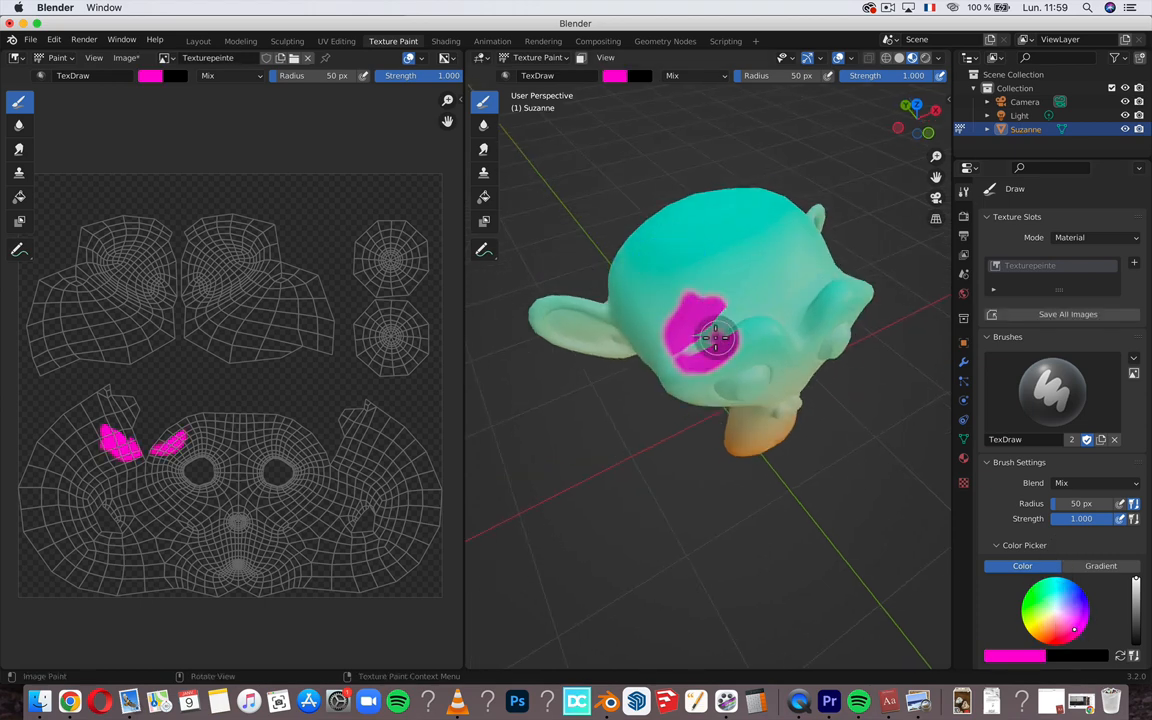
mouse_move(716, 338)
mouse_down()
mouse_move(704, 339)
mouse_move(720, 321)
mouse_up()
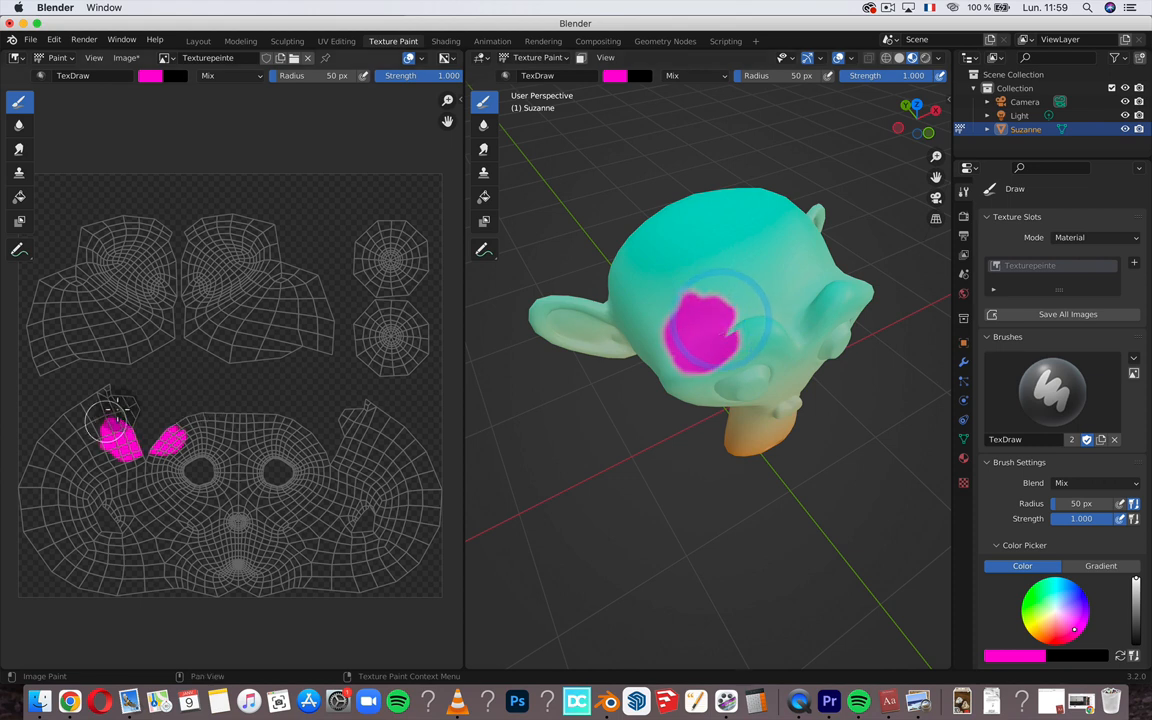
mouse_move(738, 257)
mouse_down()
mouse_move(755, 245)
mouse_move(753, 265)
mouse_move(740, 257)
mouse_move(758, 298)
mouse_move(792, 291)
mouse_up()
click(1074, 592)
scroll(792, 291, right, 5)
- Set the brush color to white and paint over Suzanne's right eye
click(1057, 607)
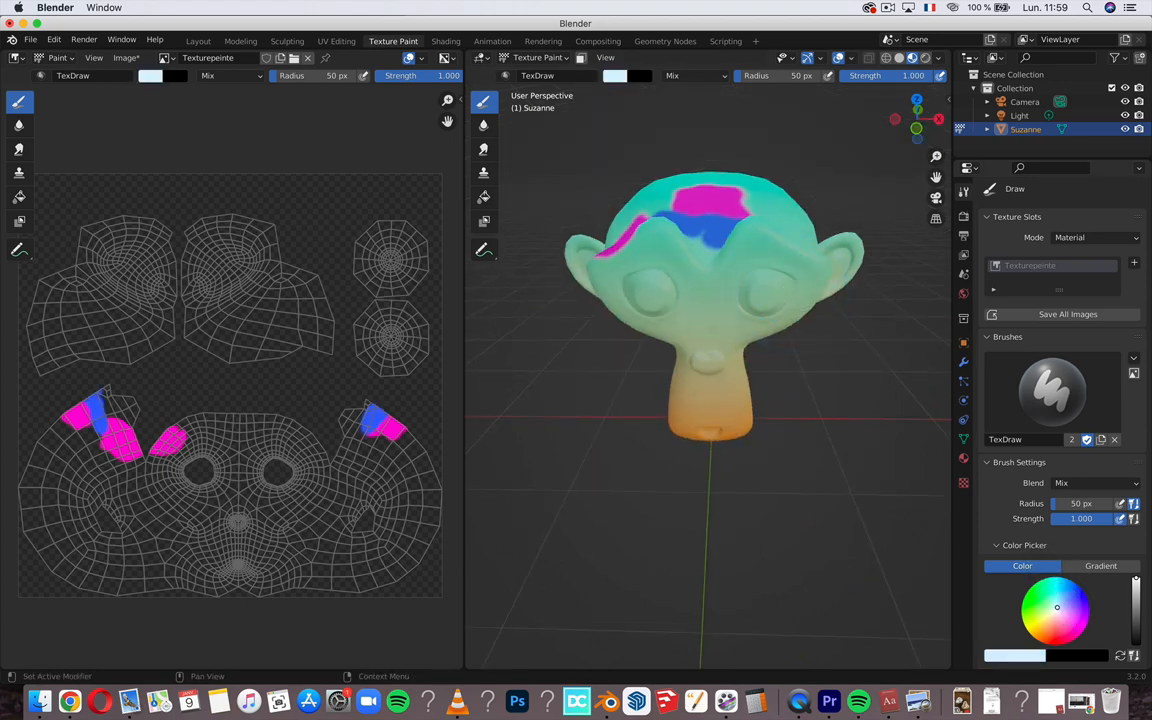
click(1055, 610)
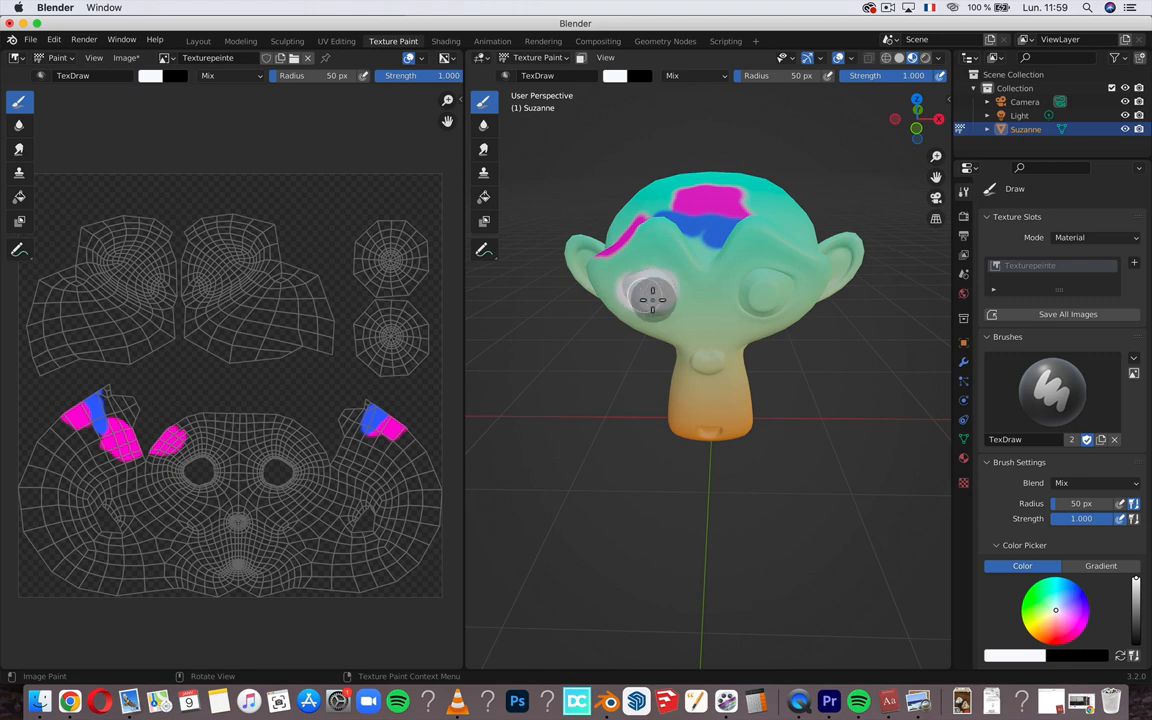
drag(668, 288, 653, 301)
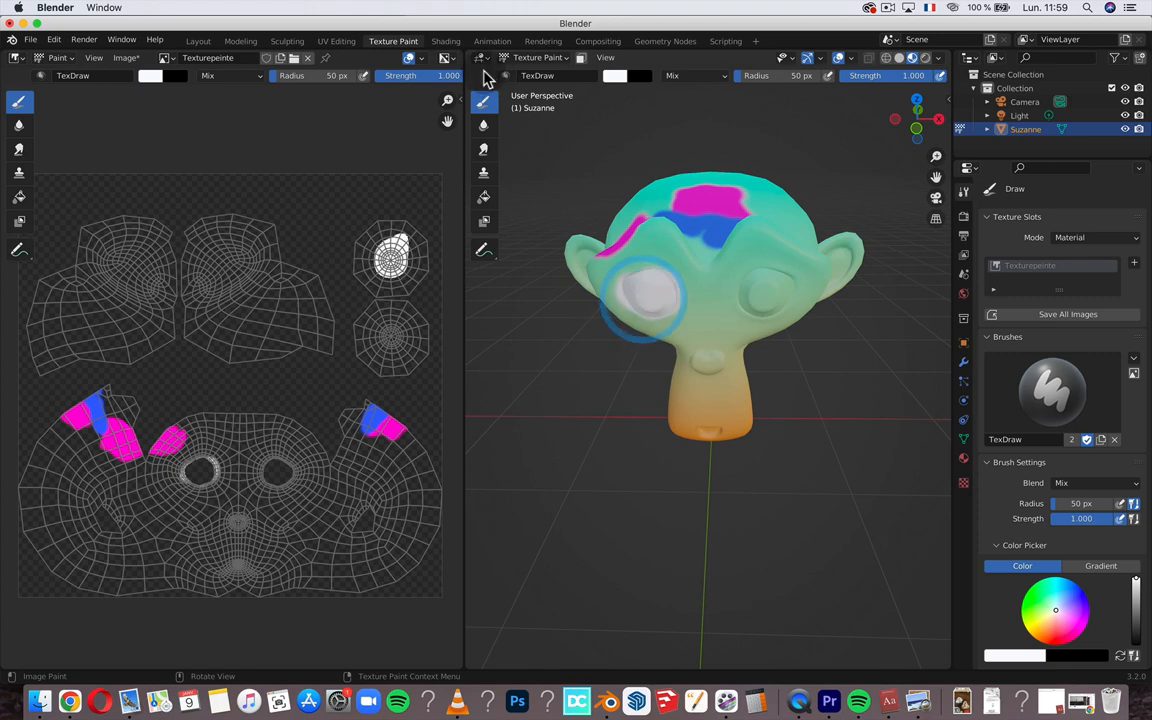
- Return to the Shading workspace and examine the painted model together with its image texture and gradient node branches
click(445, 41)
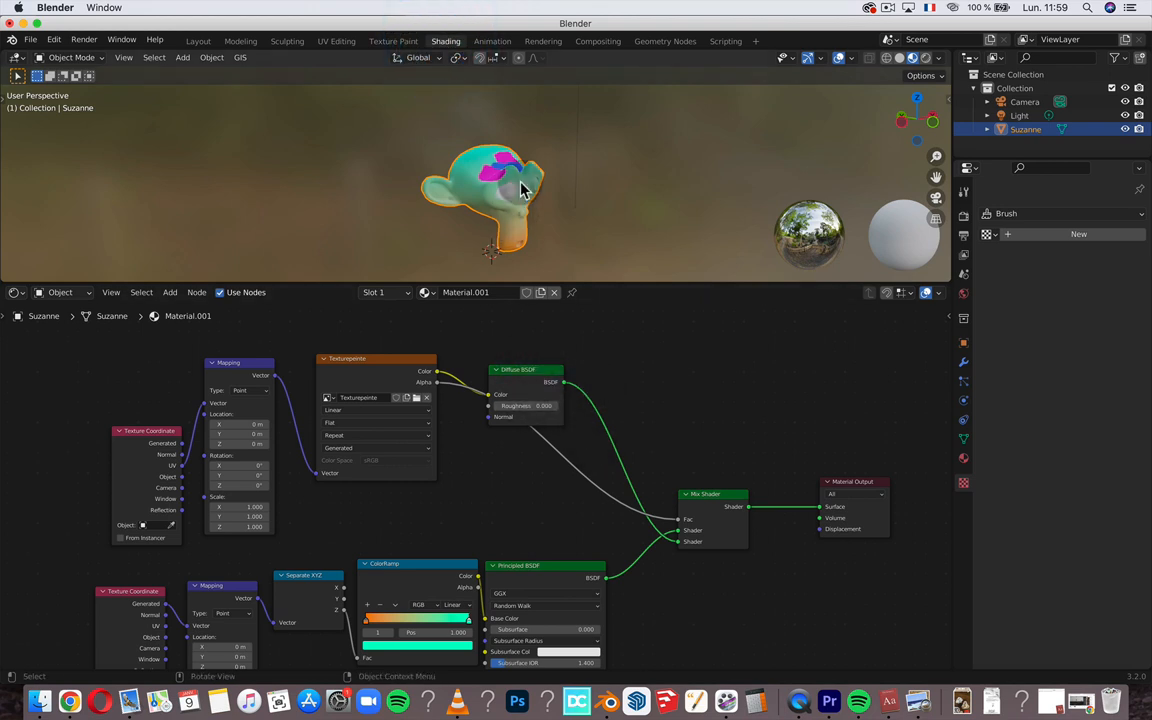
scroll(521, 190, up, 4)
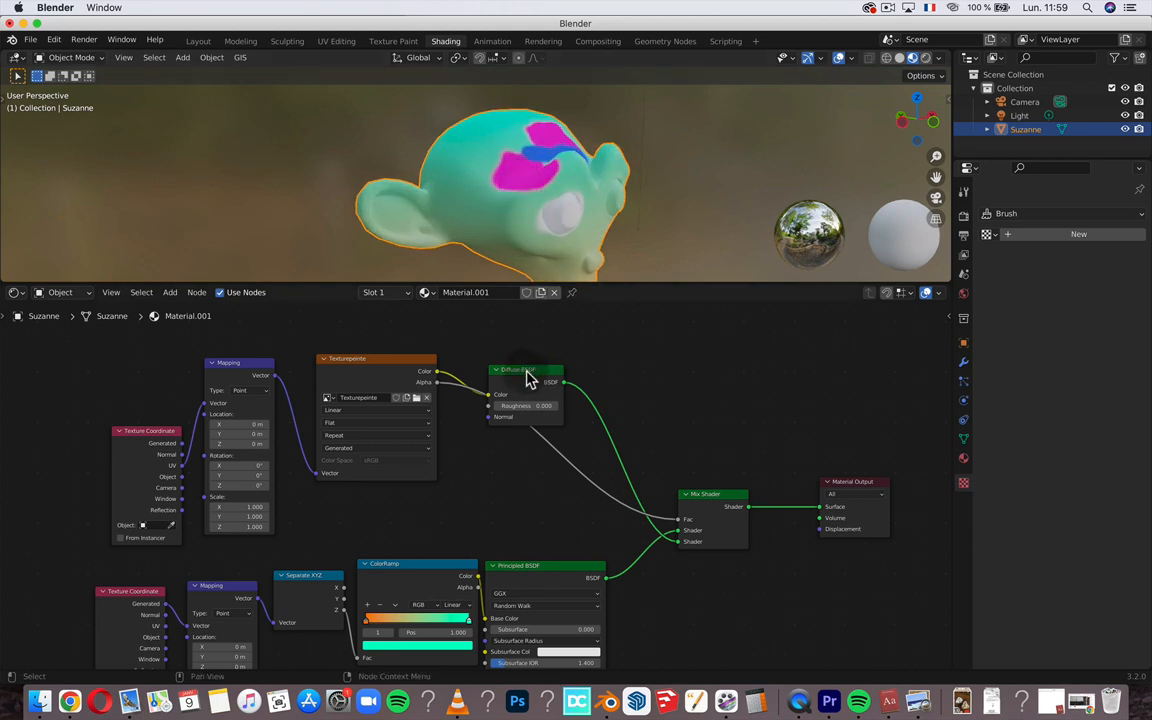
scroll(571, 598, down, 5)
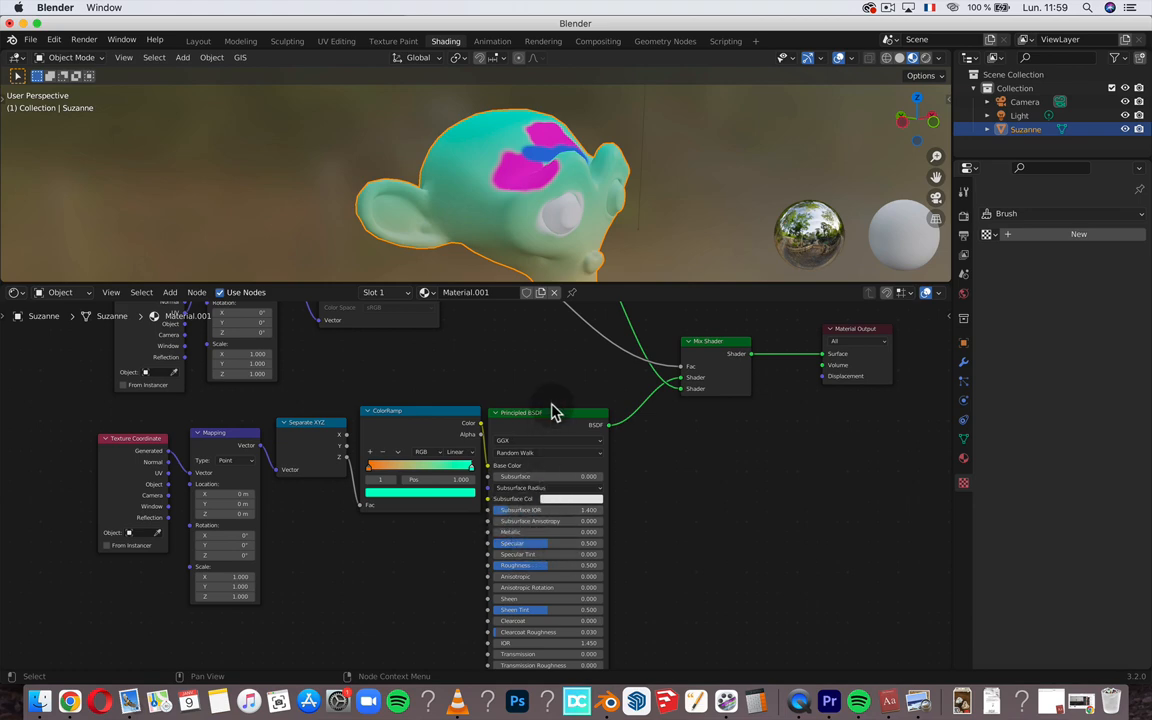
- Try swapping the Mix Shader's inputs, linking the Diffuse BSDF to the first Shader socket and the Principled BSDF to the second
scroll(565, 362, up, 5)
scroll(541, 142, right, 5)
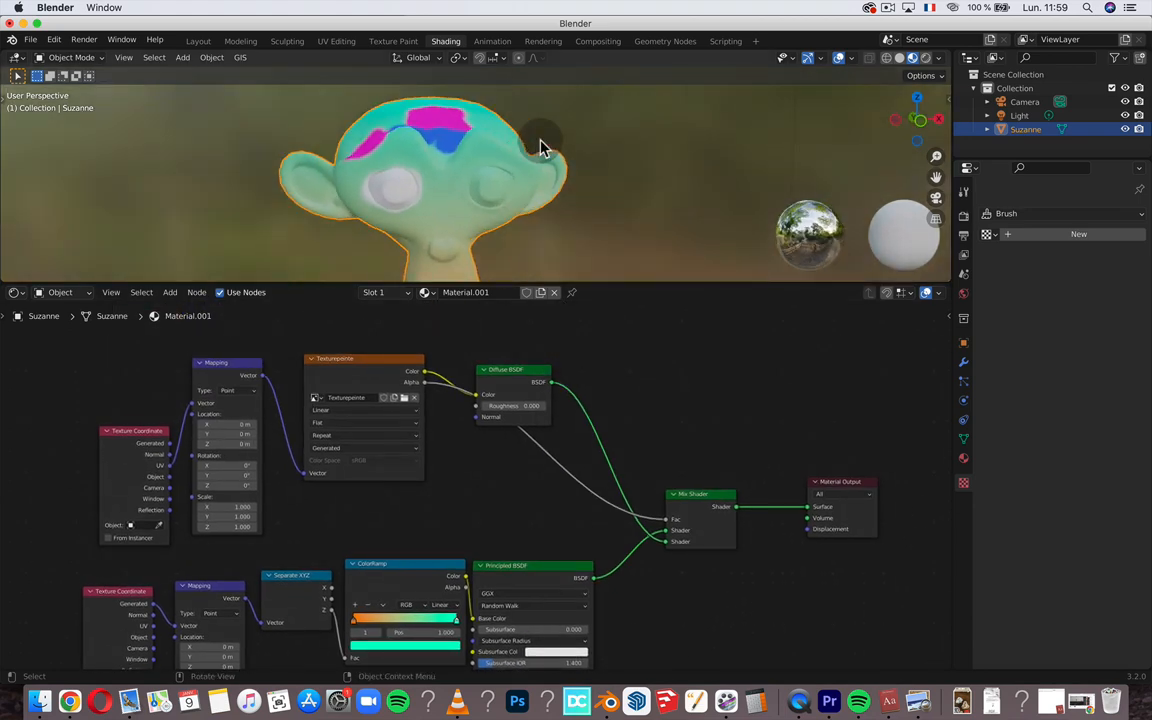
scroll(541, 142, left, 3)
scroll(541, 141, left, 1)
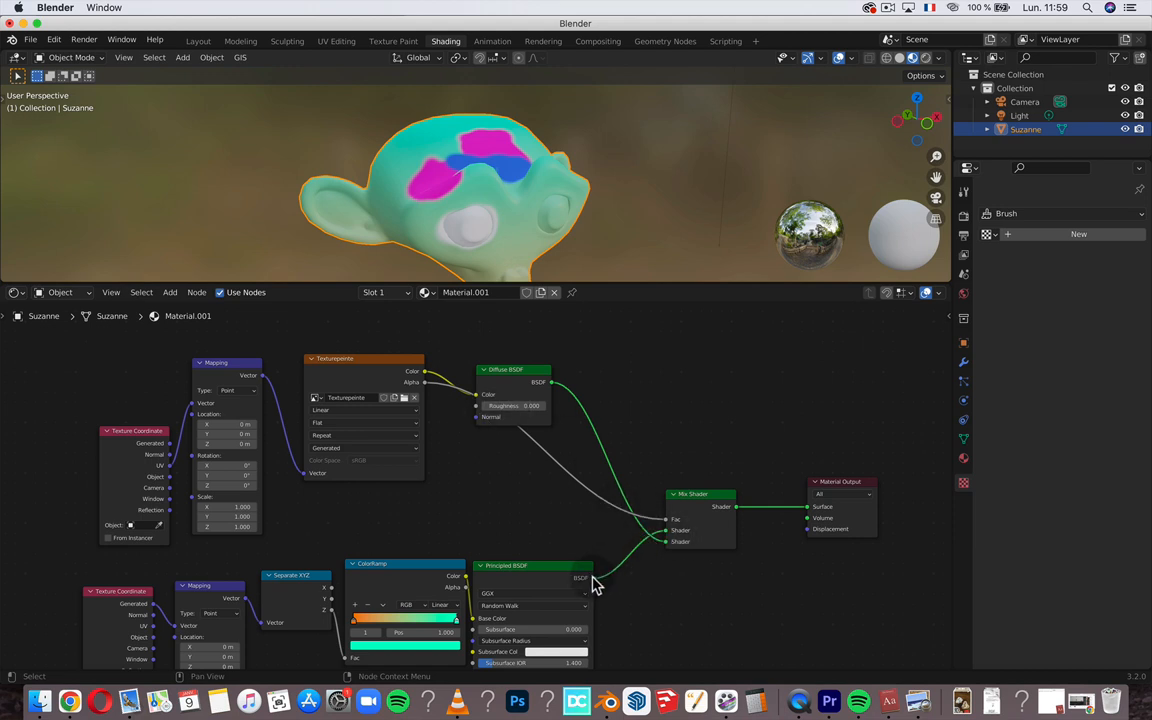
drag(545, 572, 550, 562)
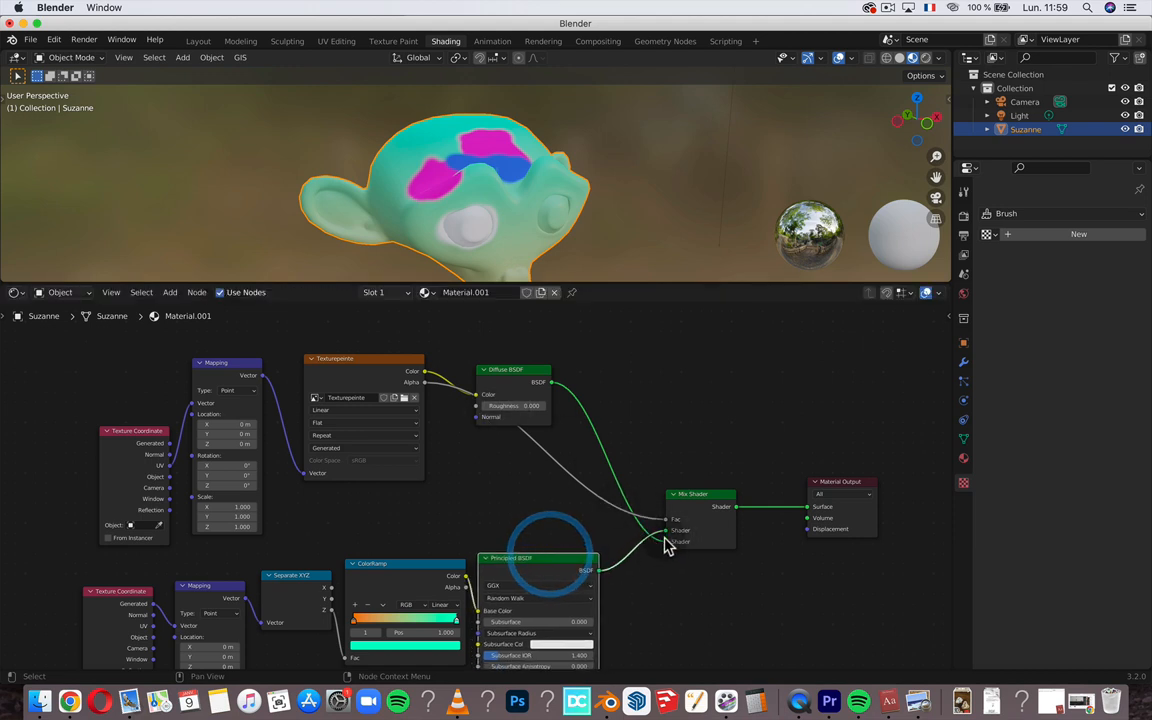
drag(628, 556, 619, 506)
drag(551, 382, 565, 388)
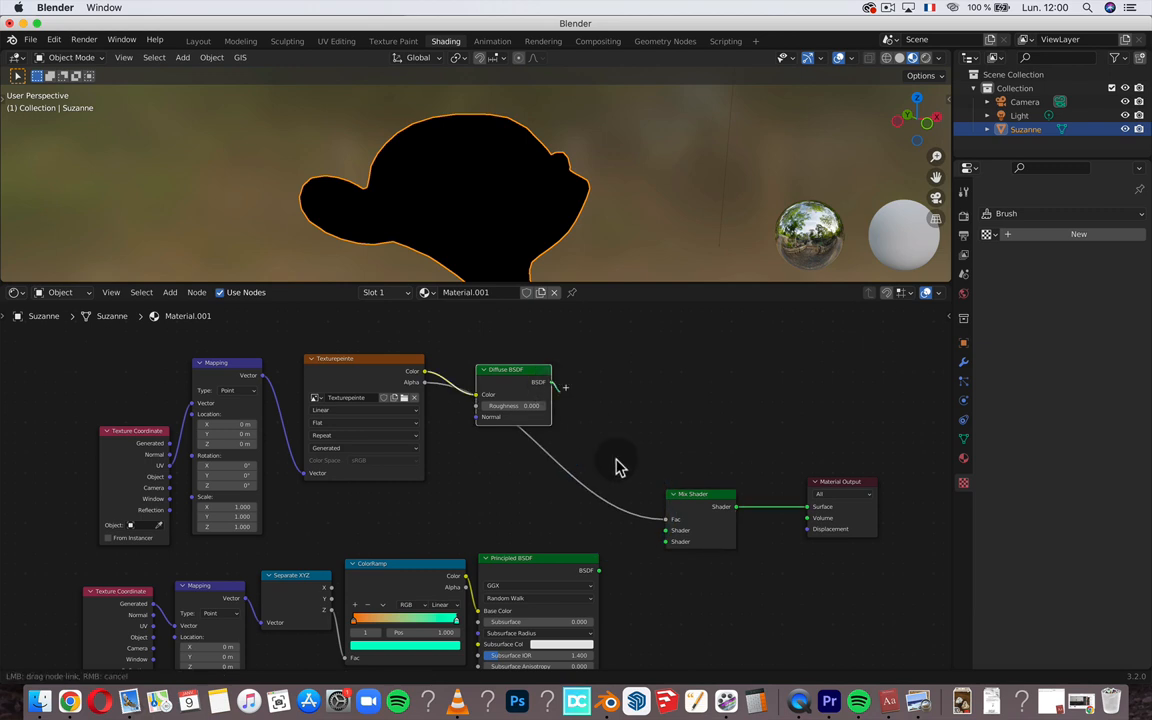
drag(665, 532, 663, 532)
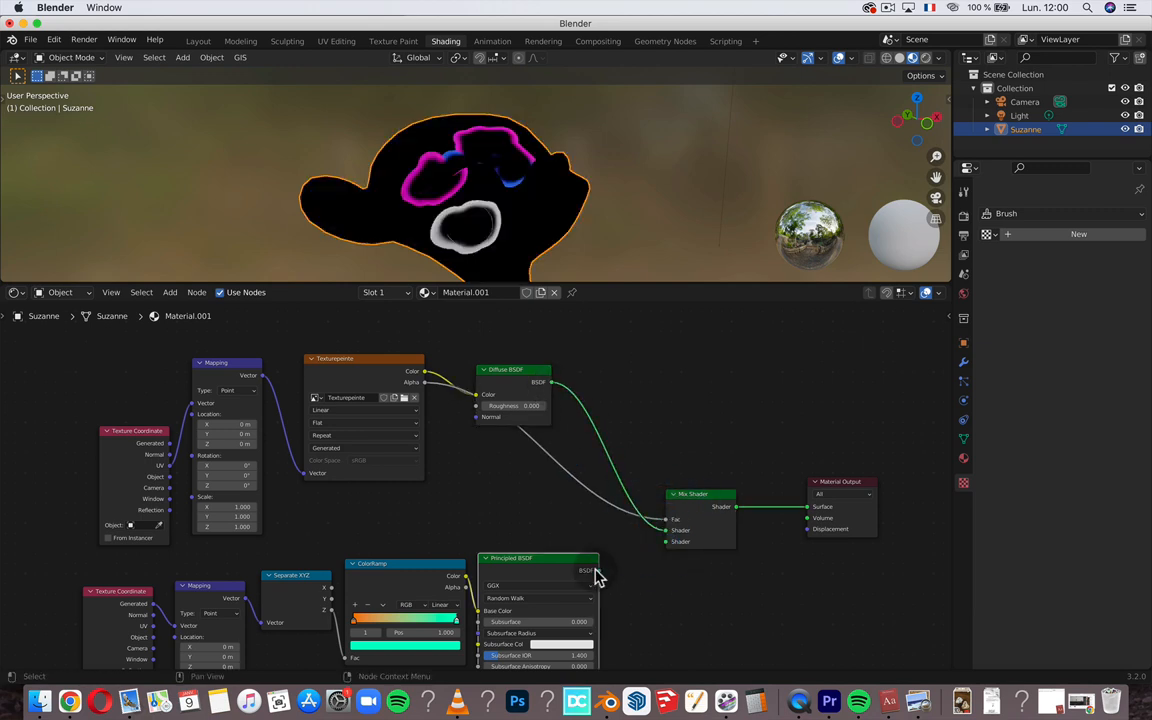
drag(598, 571, 666, 541)
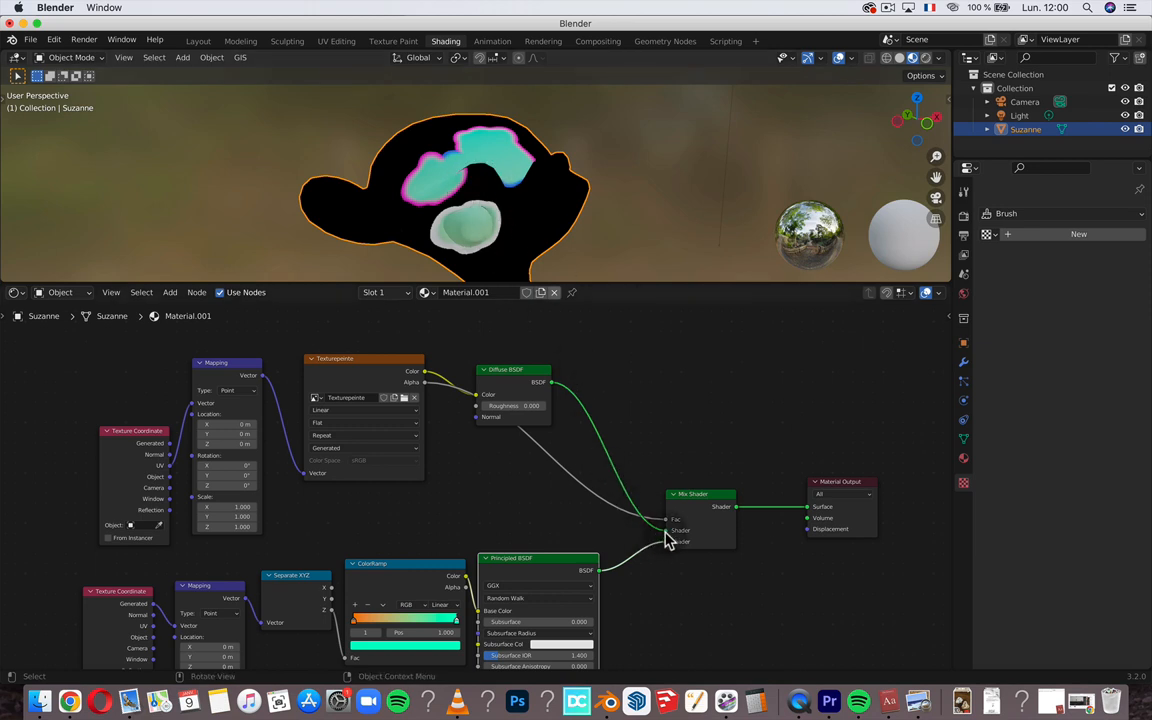
- Restore the Mix Shader's input order, with the Principled BSDF in the first Shader socket and the Diffuse BSDF in the second
drag(665, 530, 607, 432)
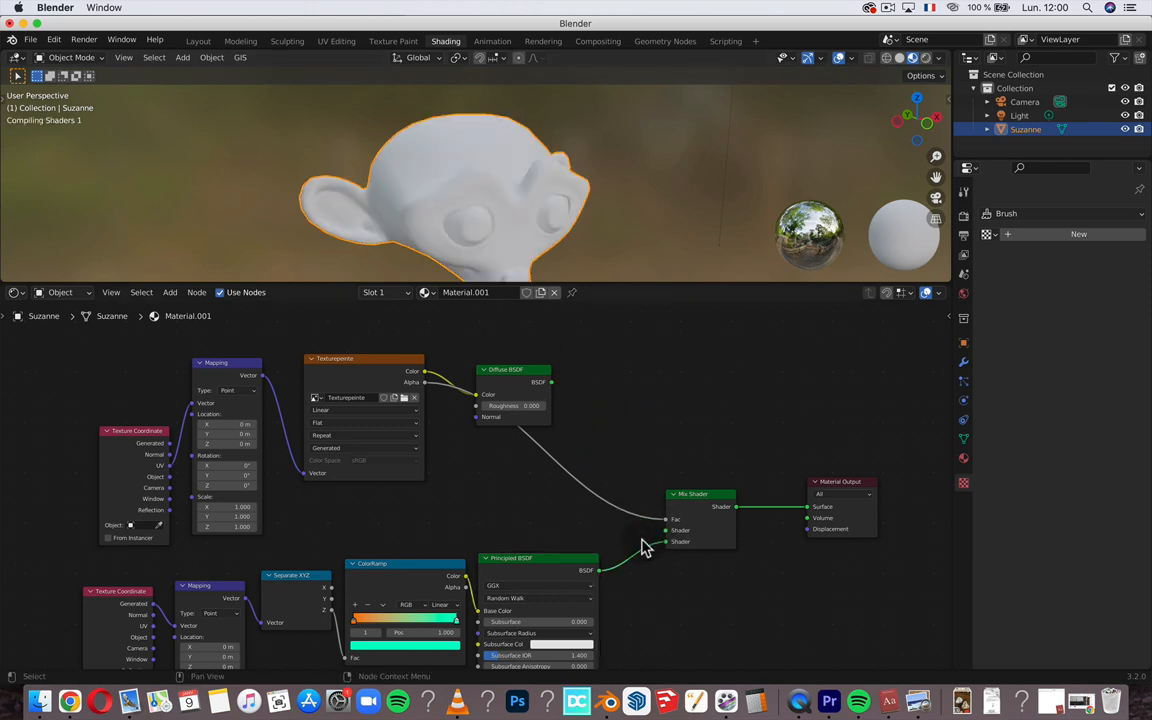
mouse_move(664, 541)
mouse_down()
mouse_move(599, 581)
mouse_move(665, 536)
mouse_up()
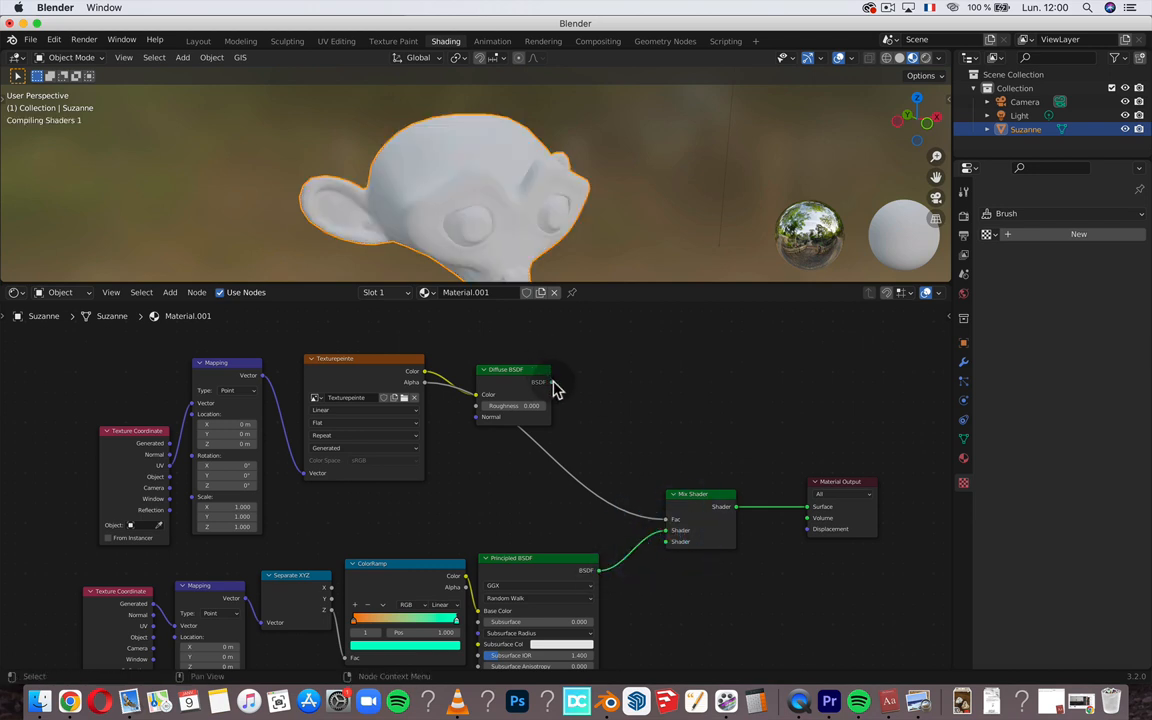
drag(551, 384, 671, 550)
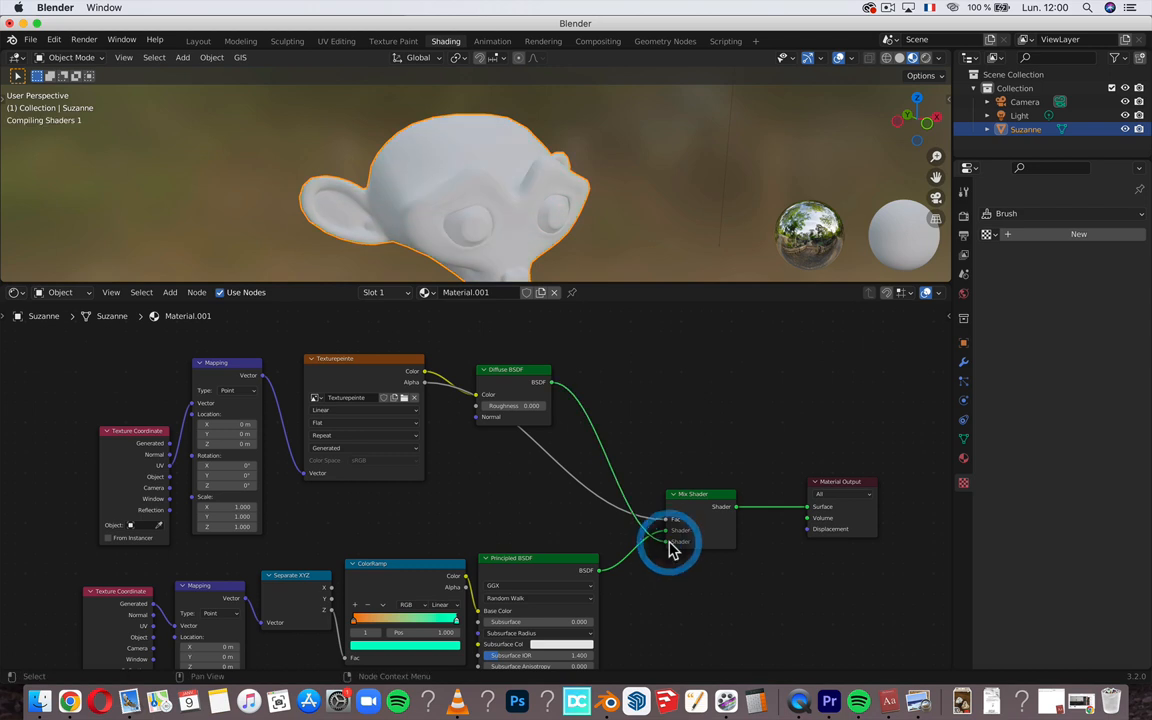
middle_drag(540, 185, 520, 140)
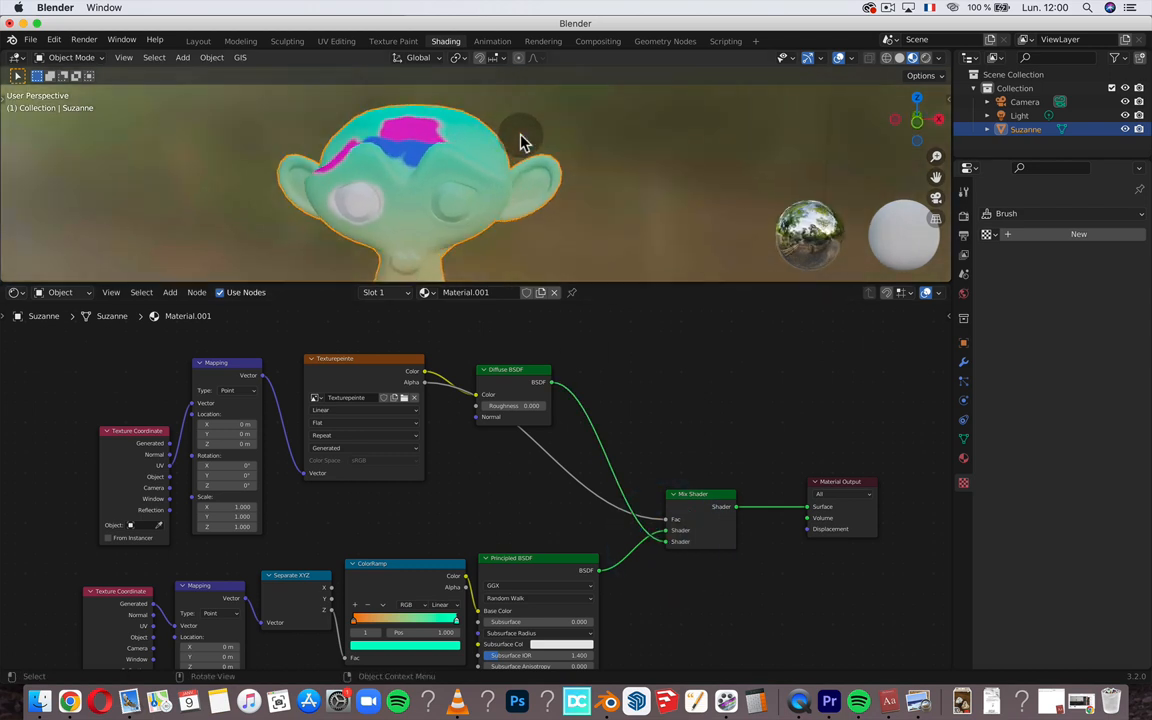